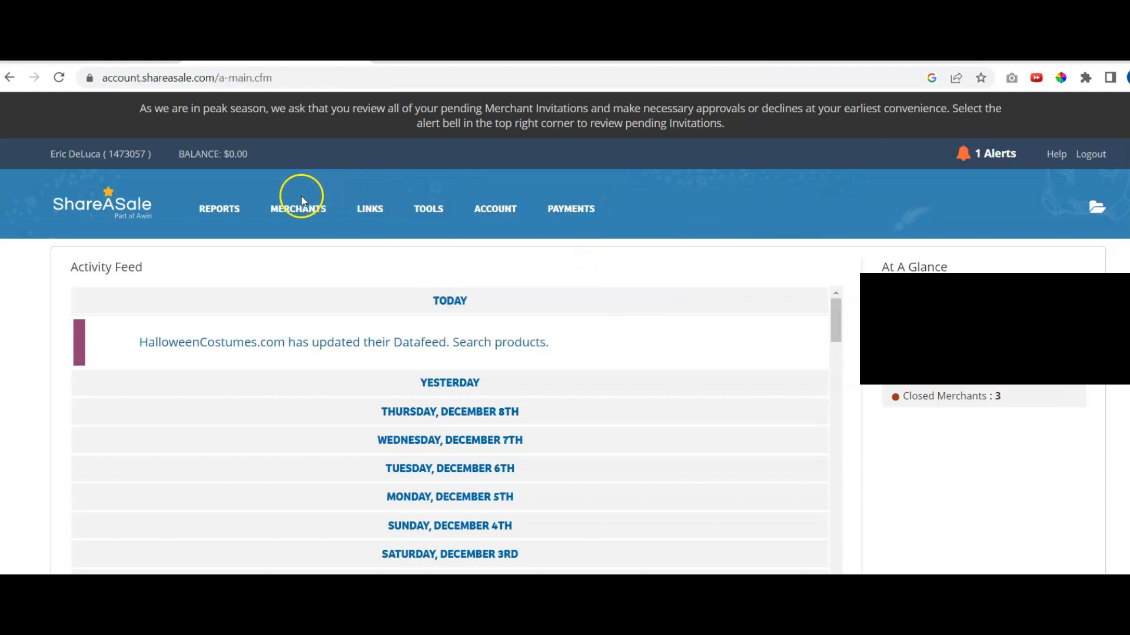
Search for merchants filtered to the Per Lead (CPA) program type with the Auto-Approval feature
mouse_move(295, 213)
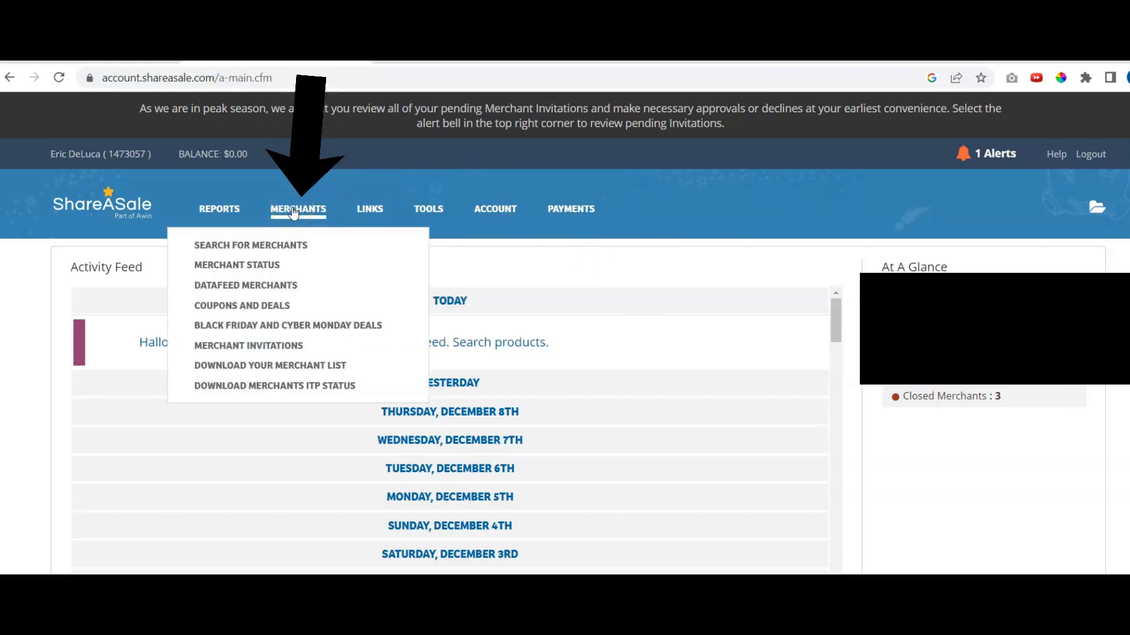
left_click(288, 244)
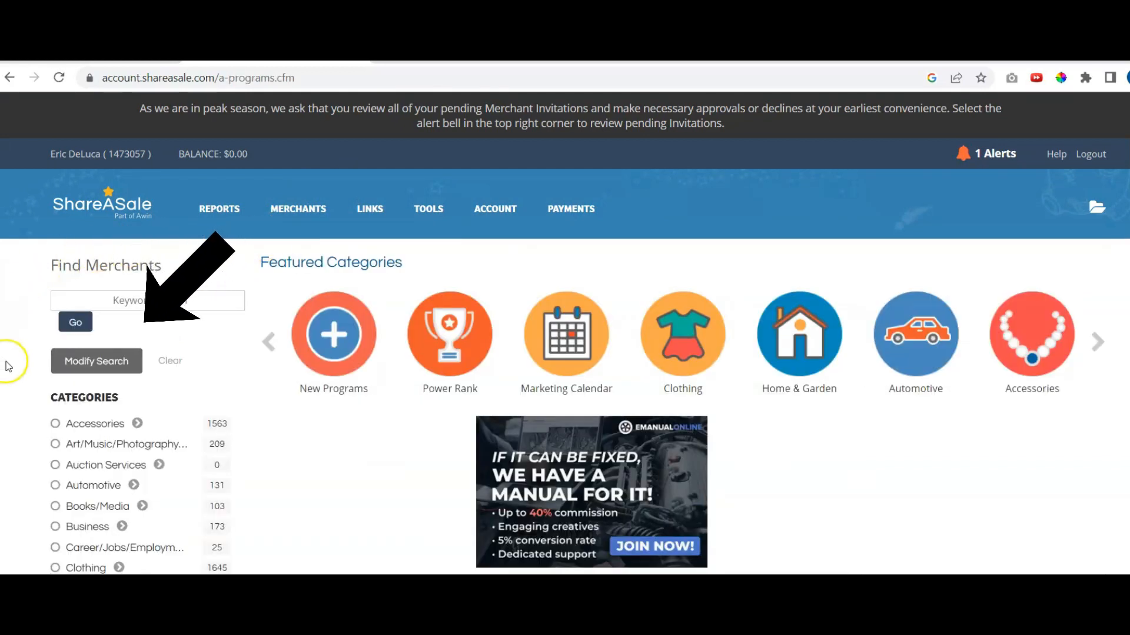
left_click(98, 361)
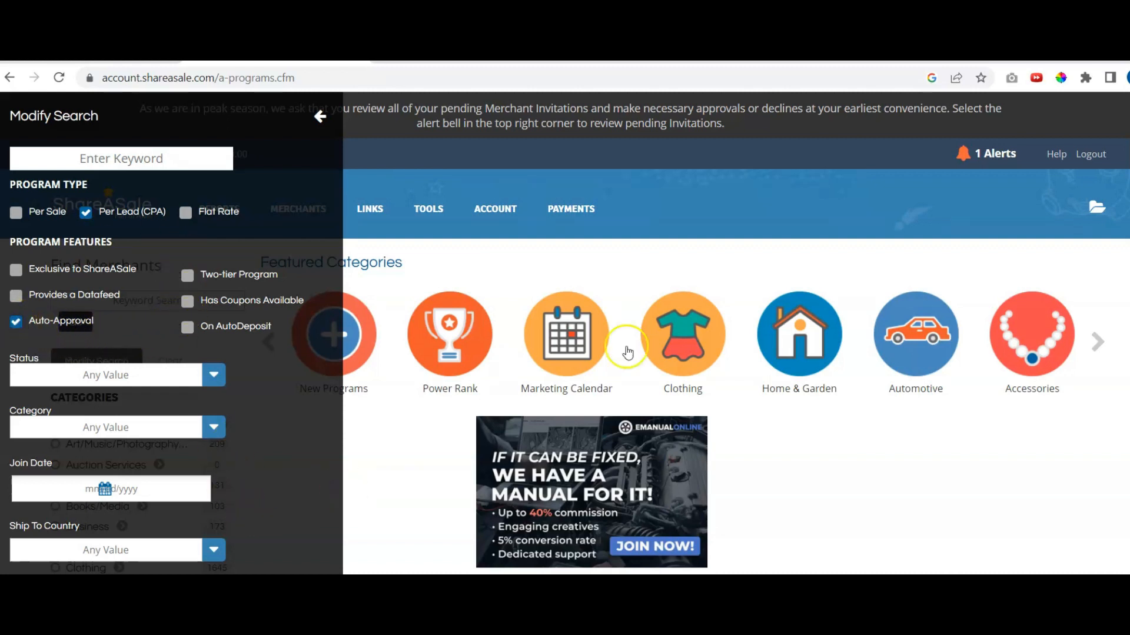
scroll(318, 353, "down", 7)
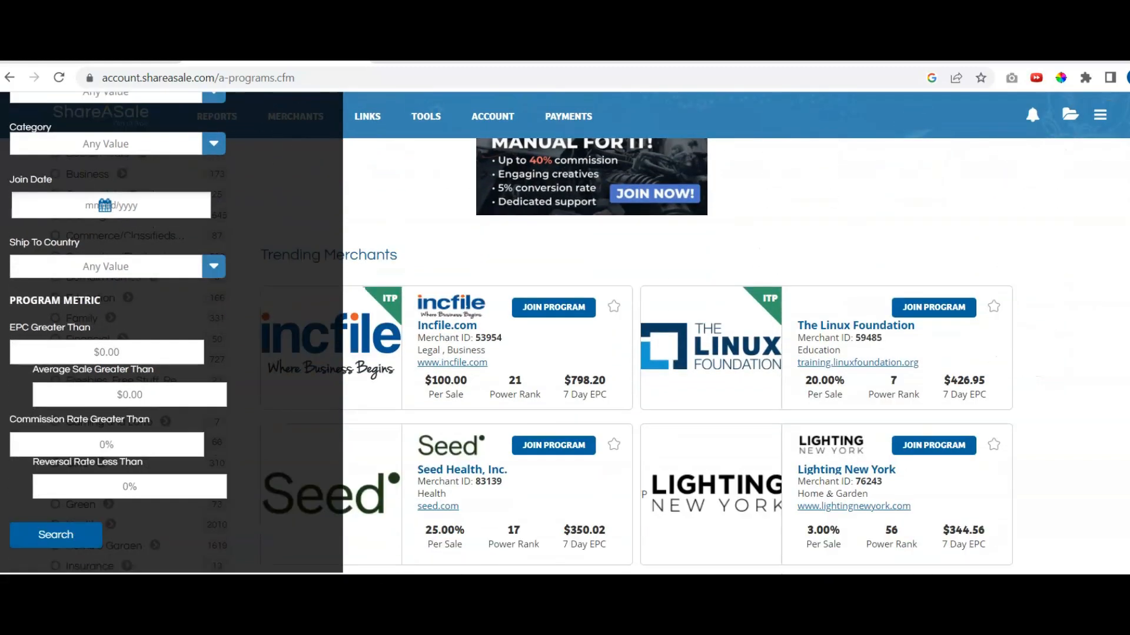
left_click(68, 468)
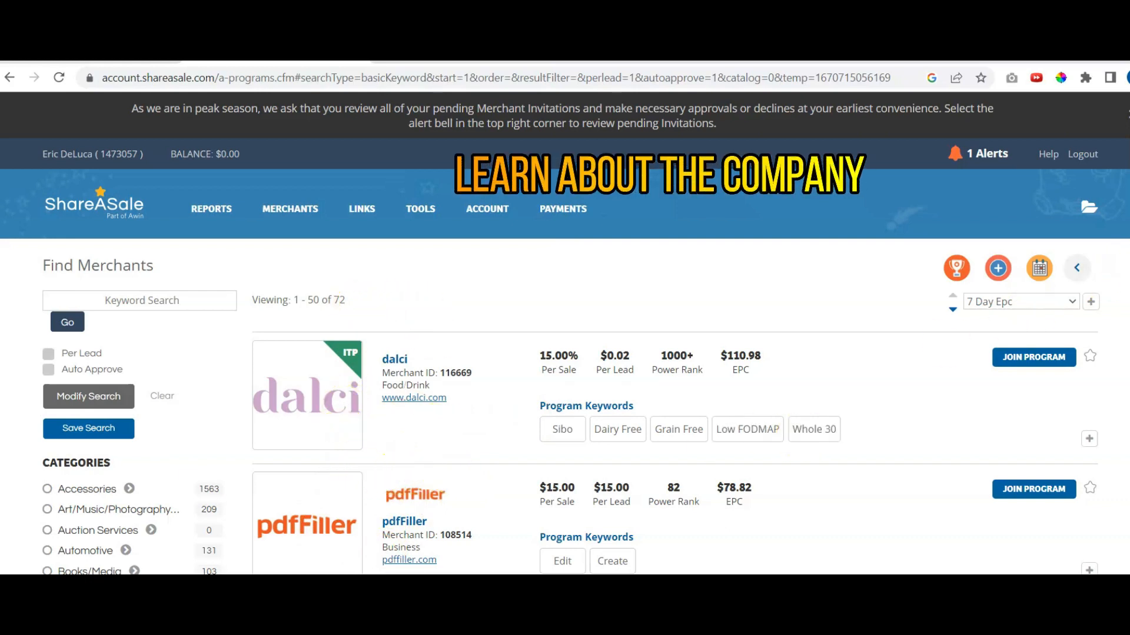
Open the Manly merchant's website, manlytshirt.com, from the search results and look through its winter clothing products
scroll(719, 167, "down", 4)
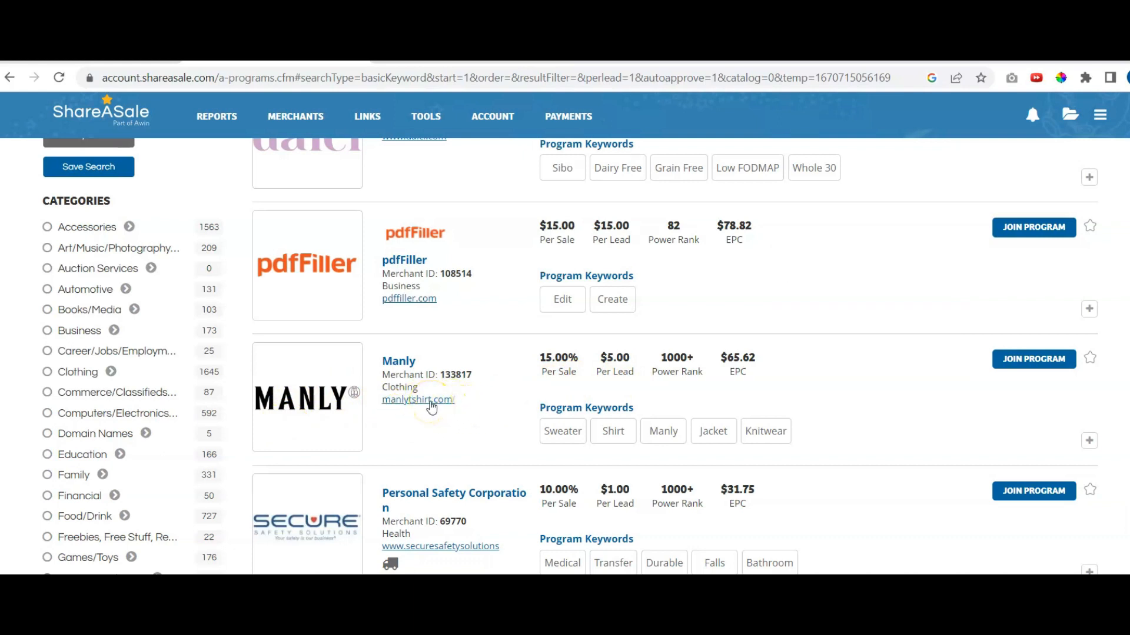
right_click(431, 406)
left_click(448, 415)
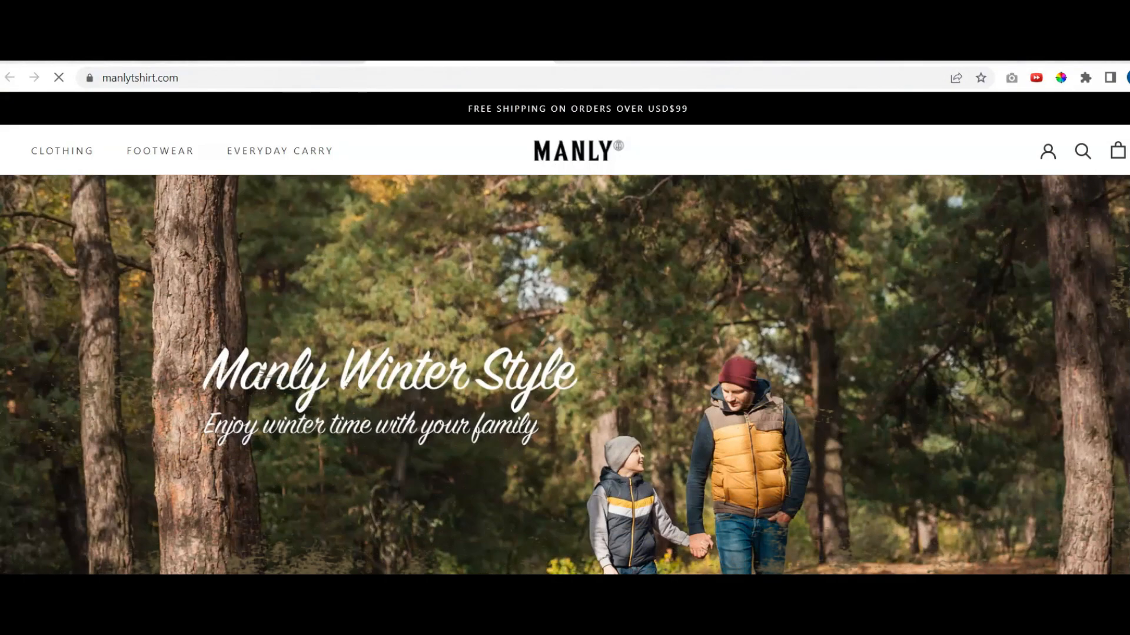
scroll(565, 353, "down", 10)
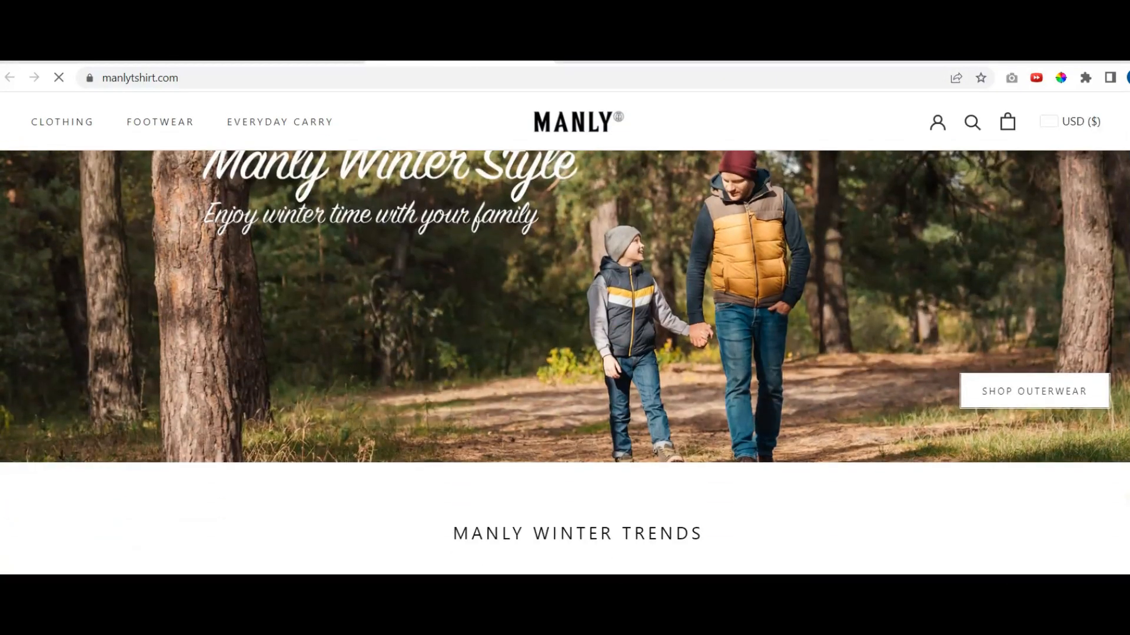
scroll(565, 353, "down", 1)
scroll(565, 353, "up", 2)
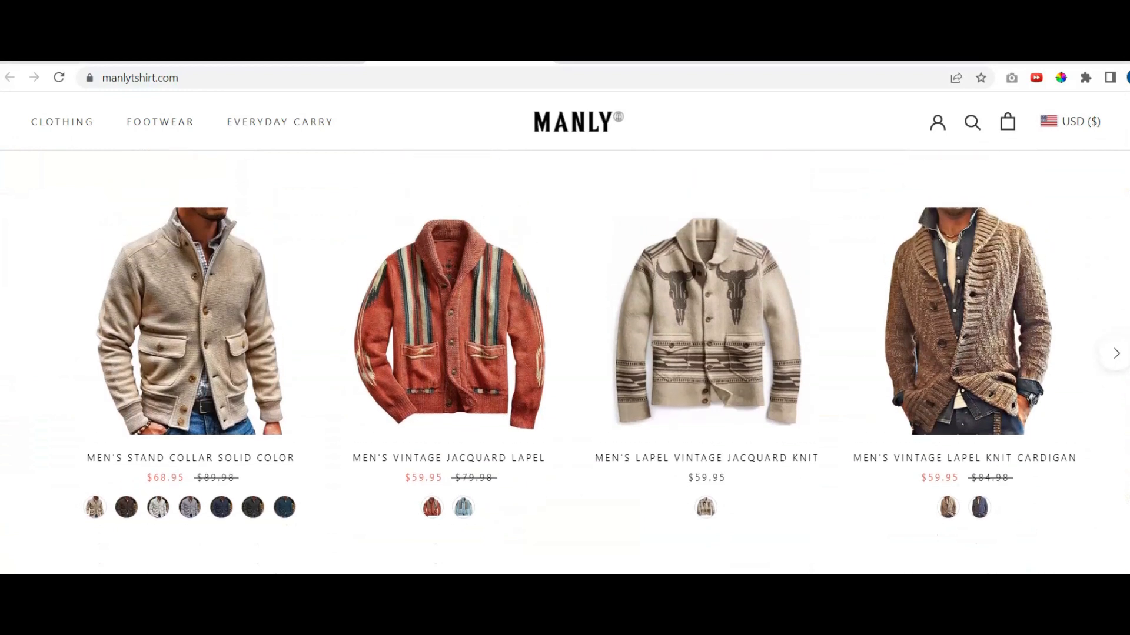
scroll(565, 353, "down", 2)
scroll(565, 353, "down", 1)
scroll(564, 353, "up", 2)
scroll(565, 353, "down", 2)
scroll(565, 353, "up", 2)
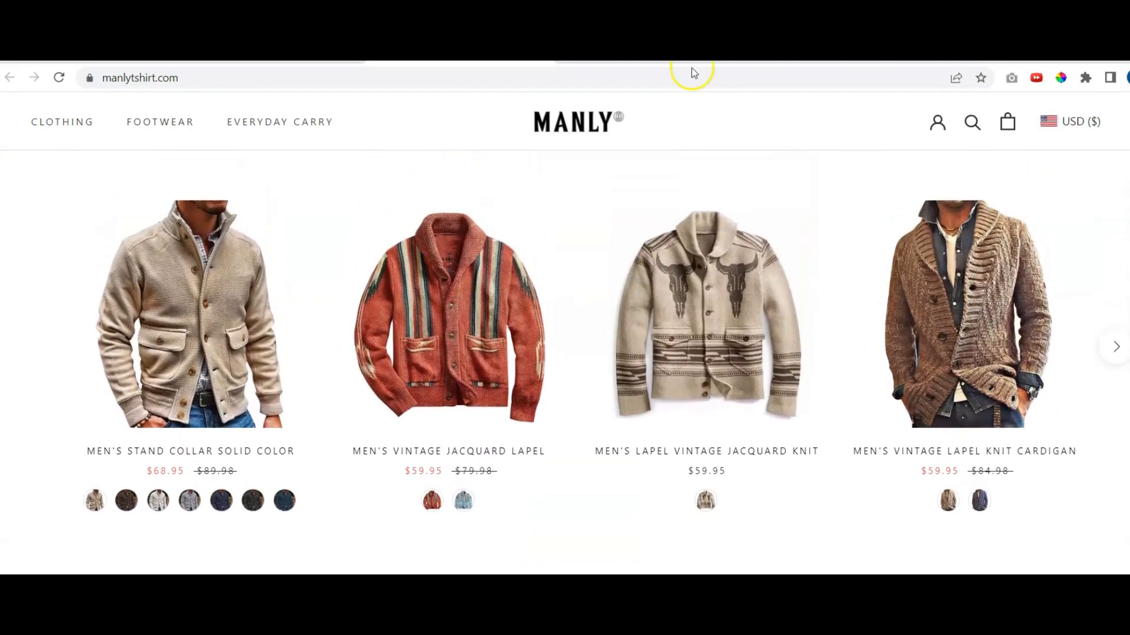
Accept Manly's program agreement and enter the plan "I am going to promote your products on a website geared for those that want to dress for the outdoors."
left_click(283, 52)
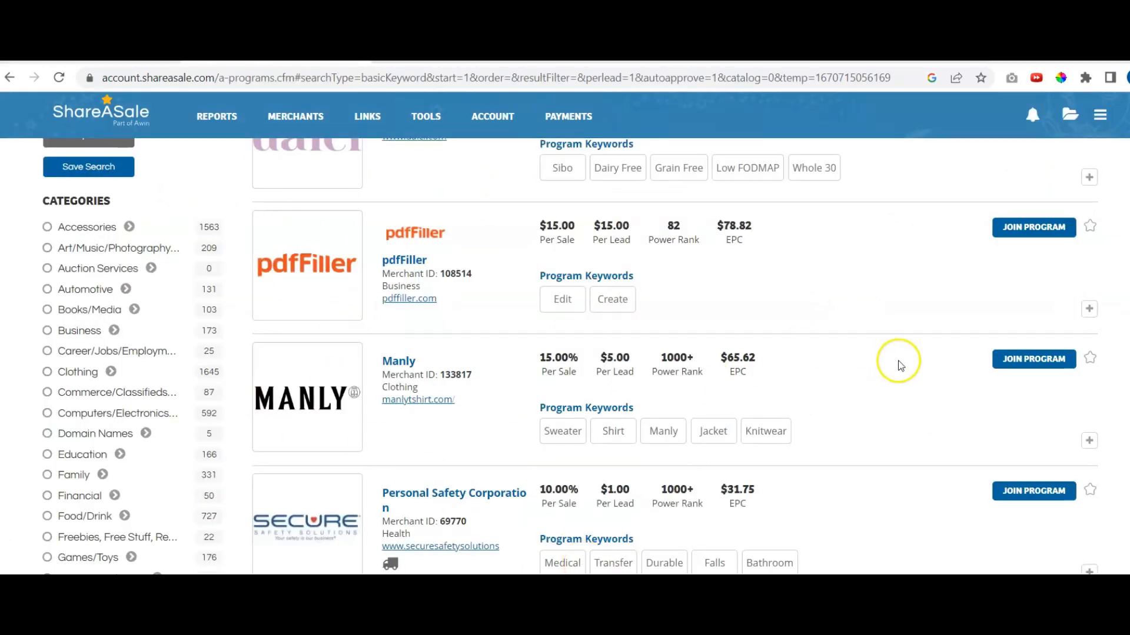
left_click(1010, 366)
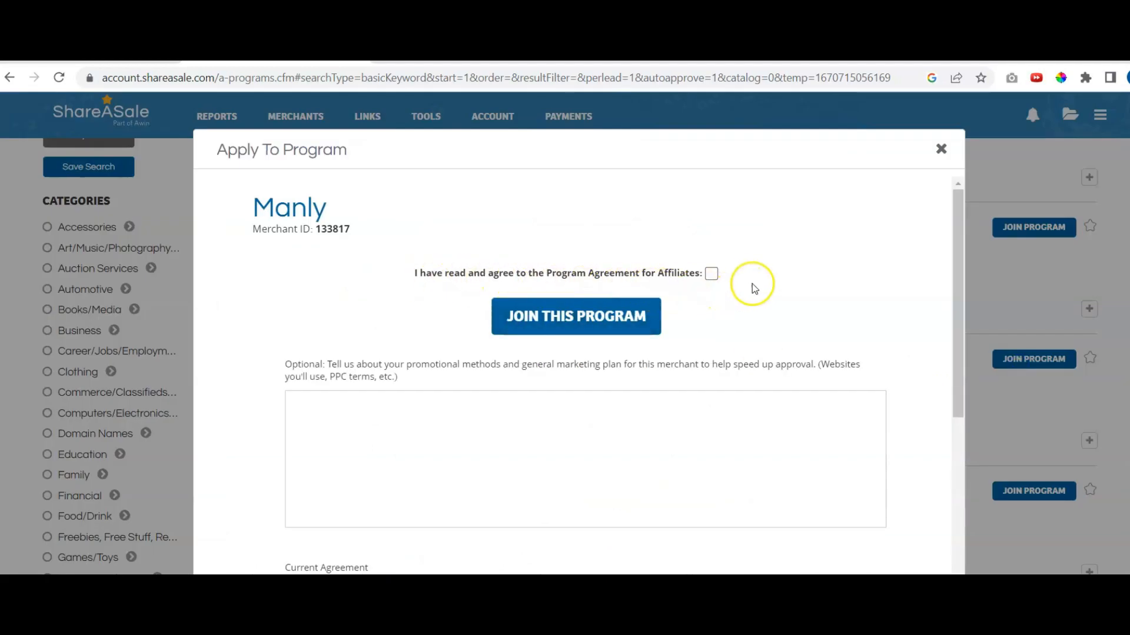
left_click(710, 275)
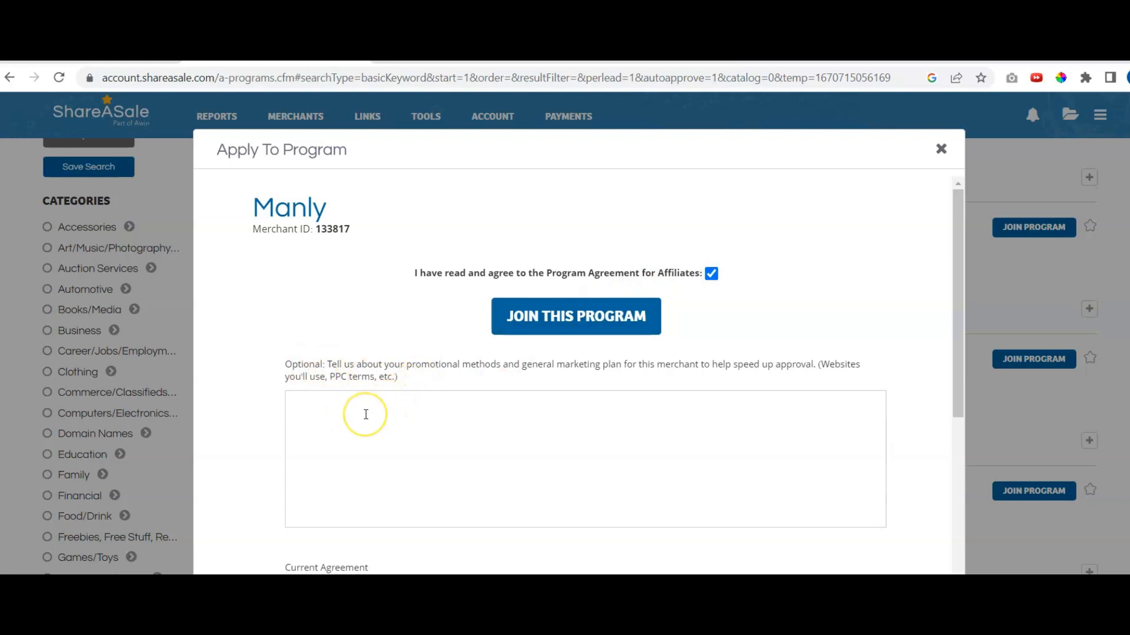
left_click(365, 415)
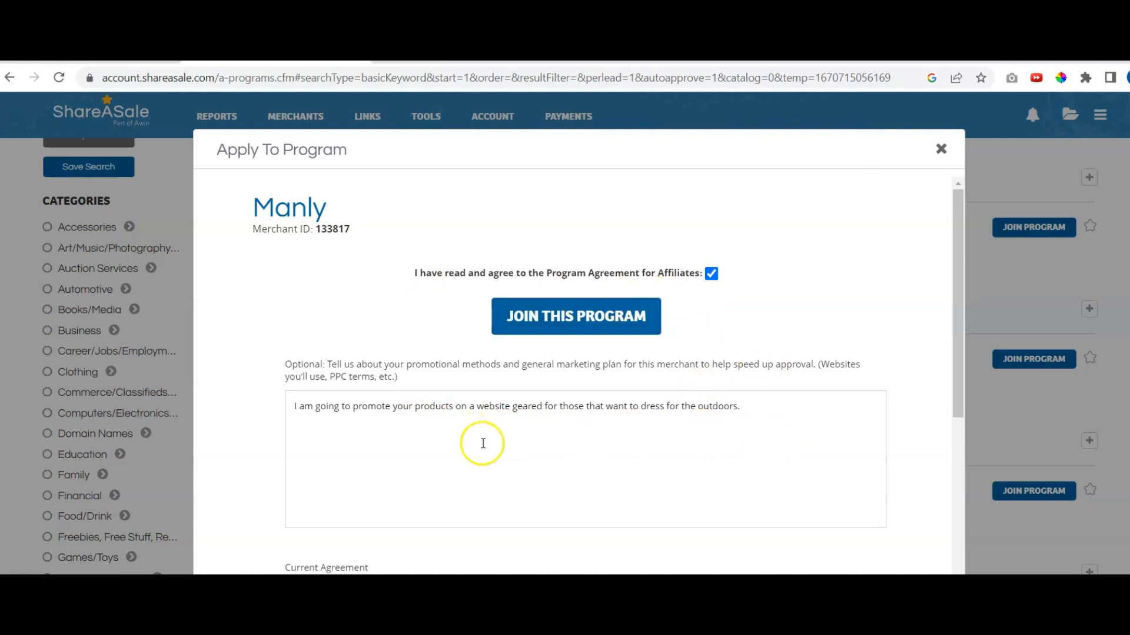
Read through the current agreement in Manly's application and submit the request to join the program
left_click(961, 380)
left_click_drag(960, 380, 956, 273)
left_click(601, 317)
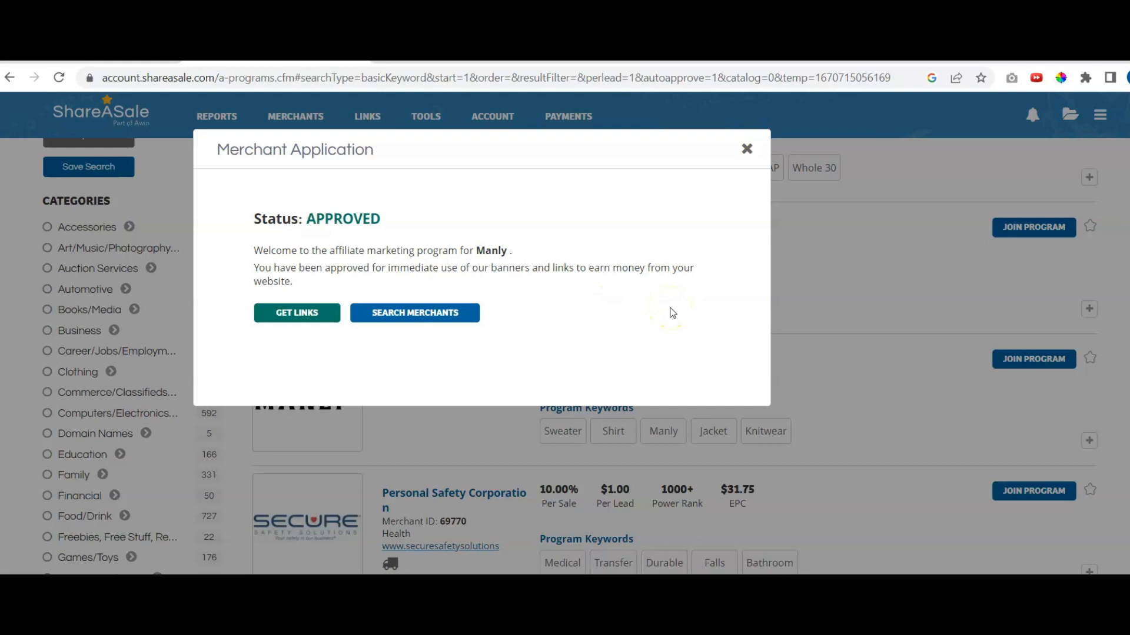
Open the affiliate links for Manly and examine which text links are offered
left_click(296, 316)
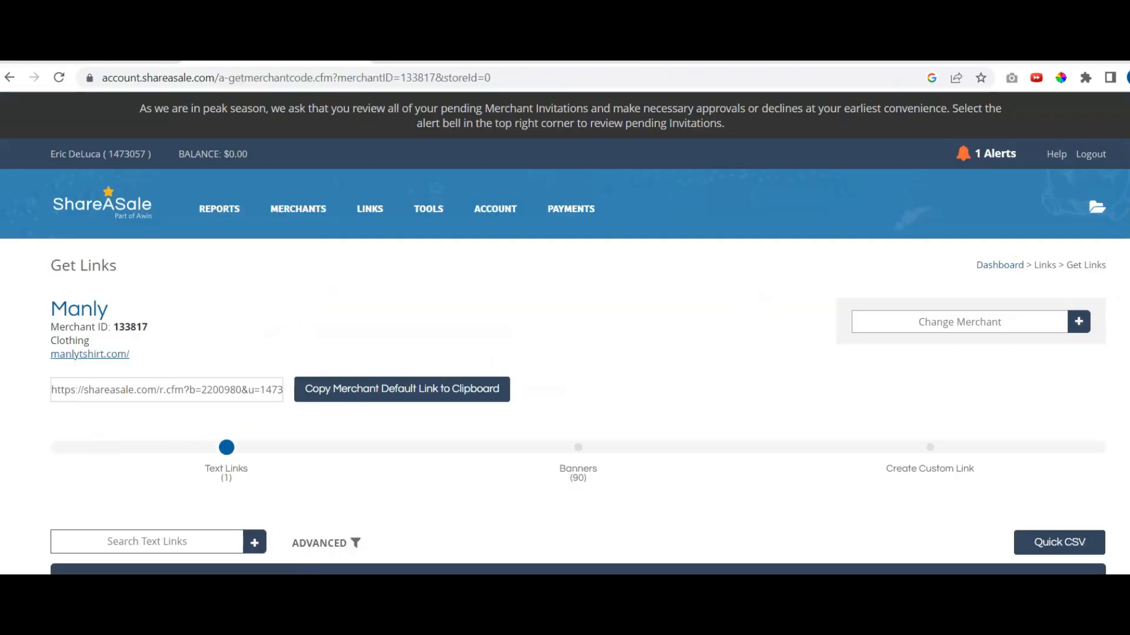
scroll(565, 330, "down", 4)
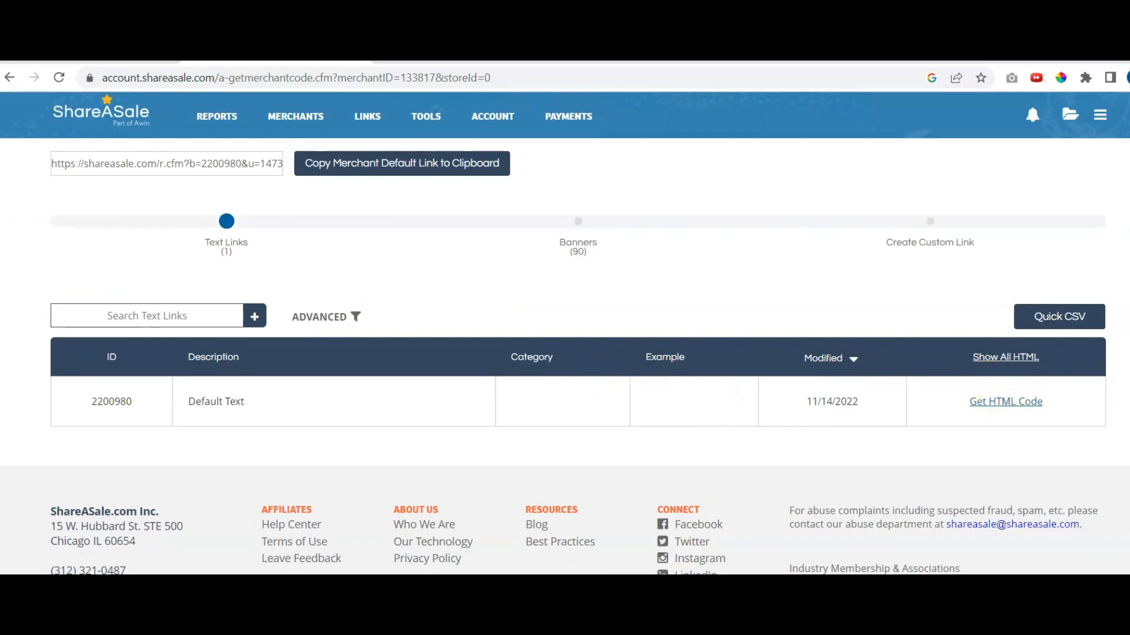
scroll(565, 330, "up", 4)
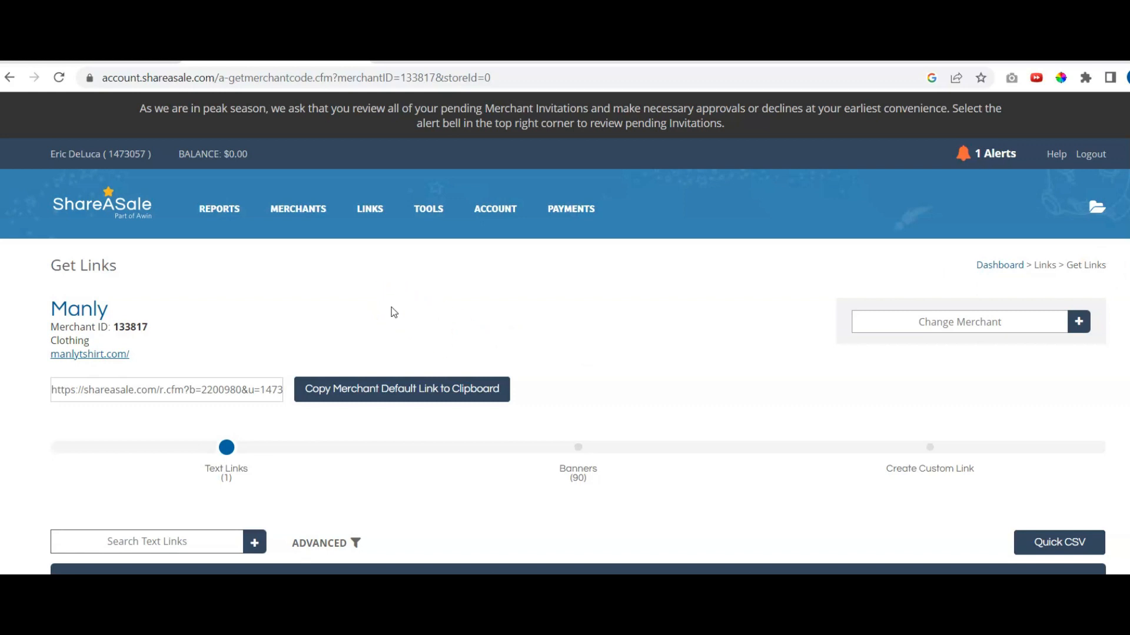
Select Manly as the merchant on the general Get Links page and copy its default link to the clipboard
mouse_move(370, 215)
left_click(349, 248)
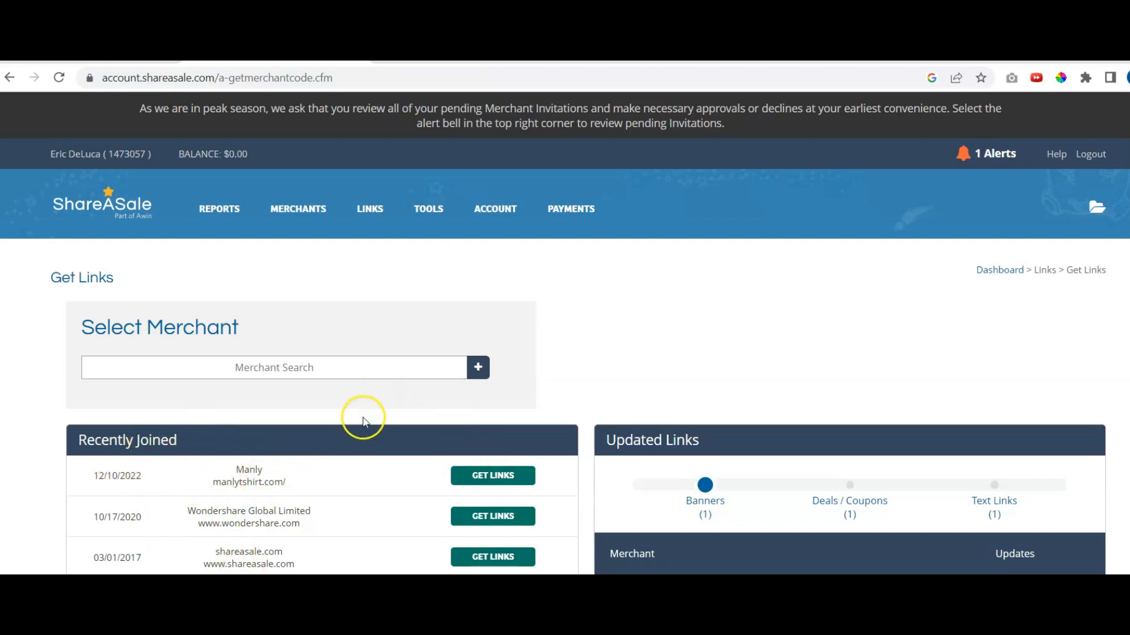
left_click(362, 367)
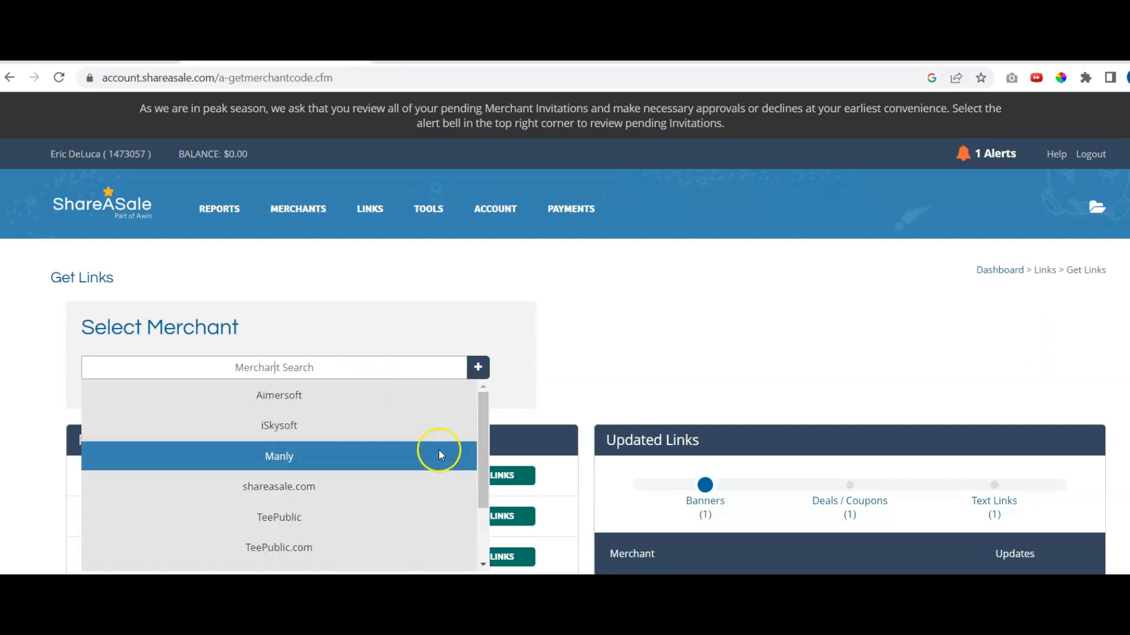
left_click(403, 462)
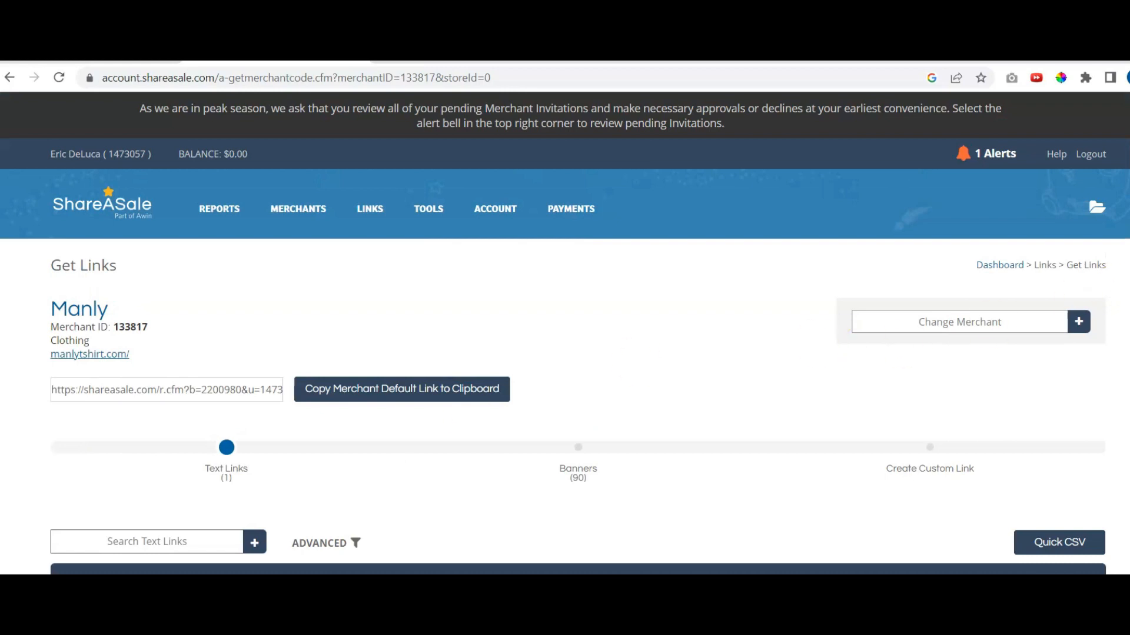
scroll(565, 334, "down", 4)
scroll(565, 333, "up", 3)
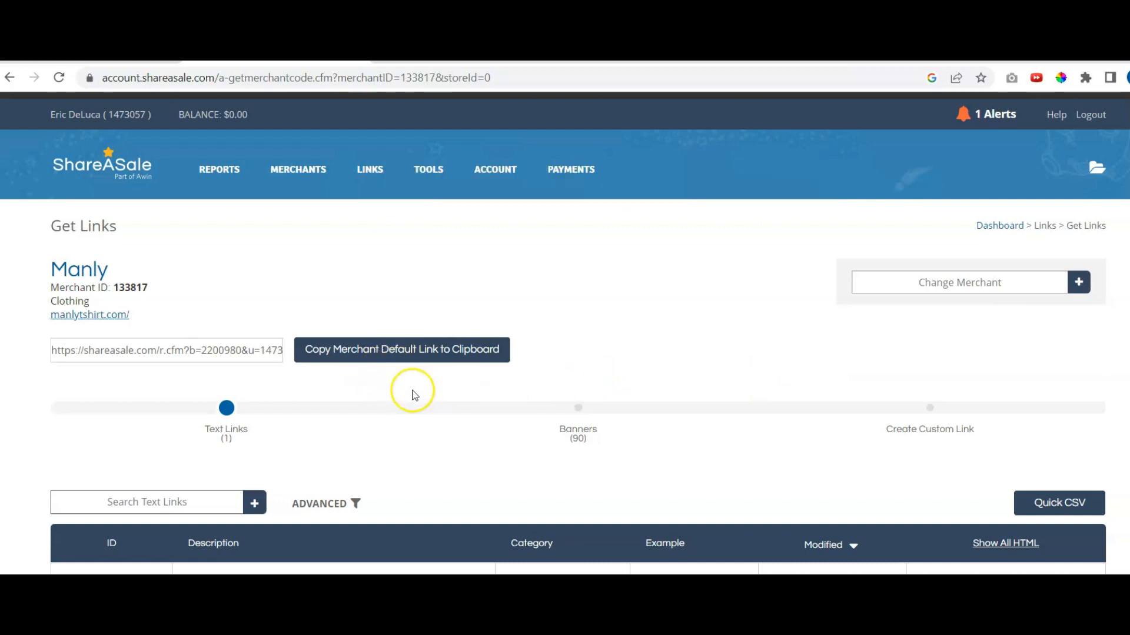
left_click(440, 356)
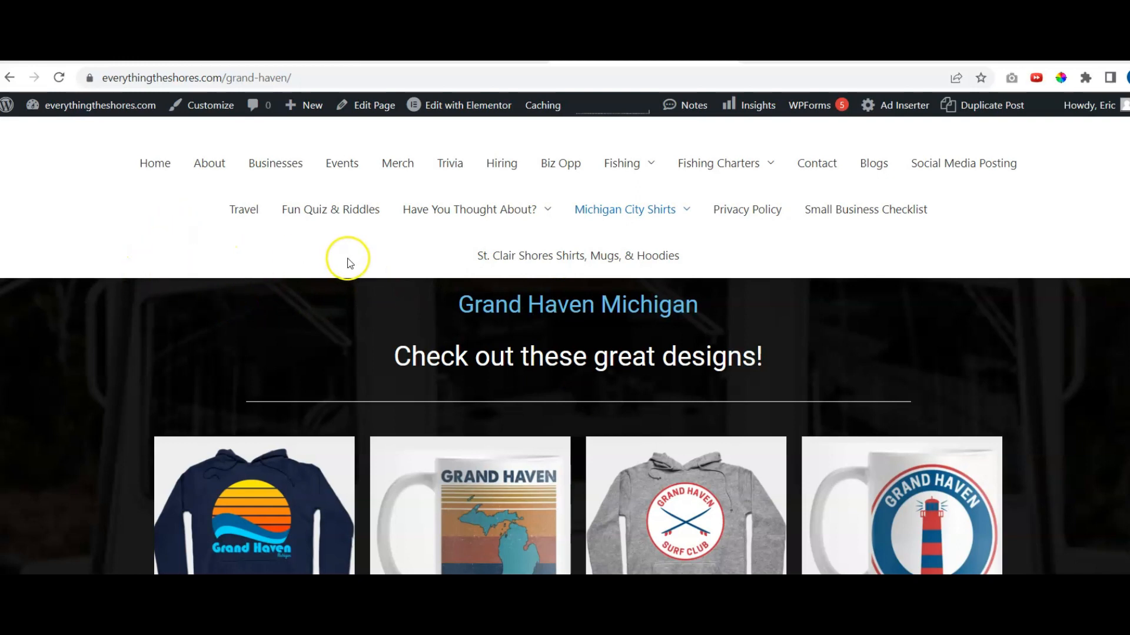
Open the Grand Haven page of everythingtheshores.com in Elementor and review its merchandise down to the two jacket images at the end
left_click(460, 108)
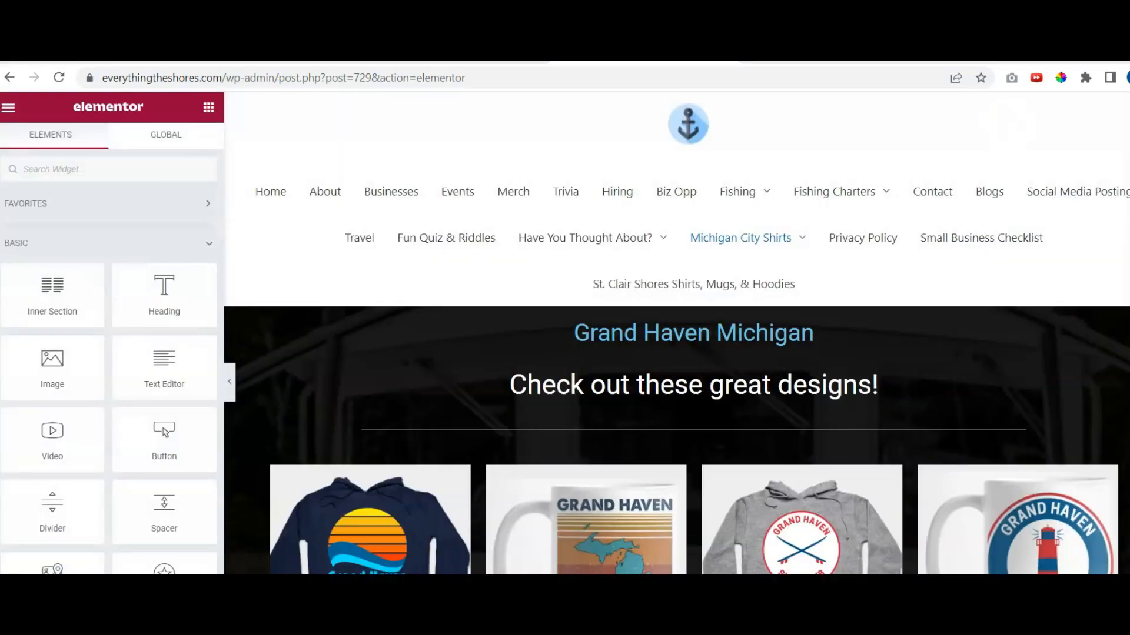
scroll(676, 334, "down", 4)
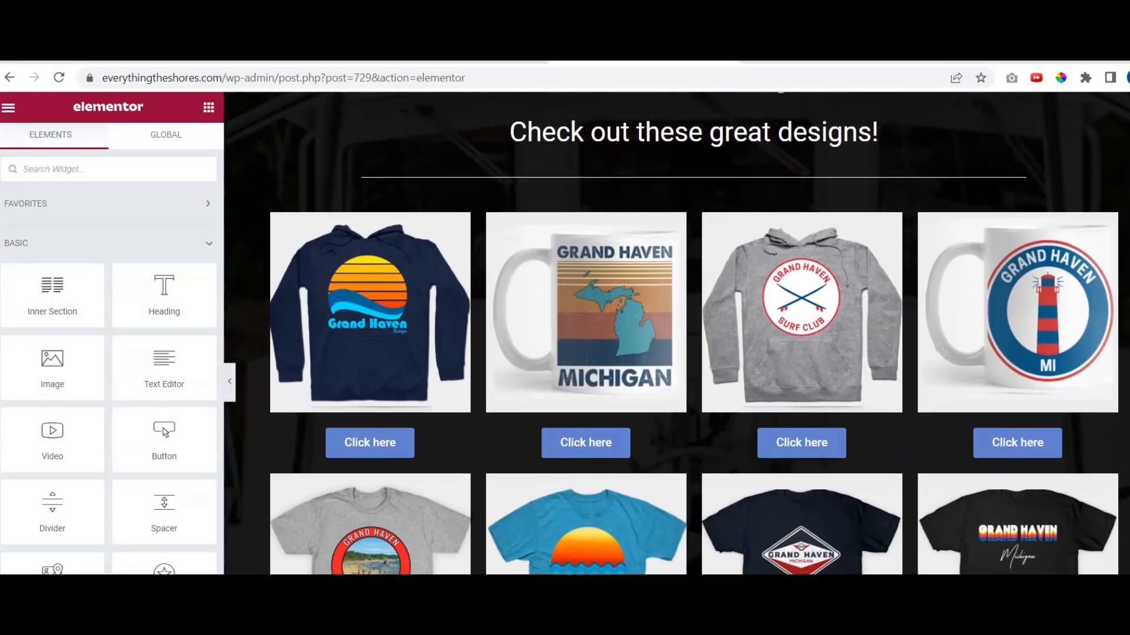
scroll(676, 334, "down", 3)
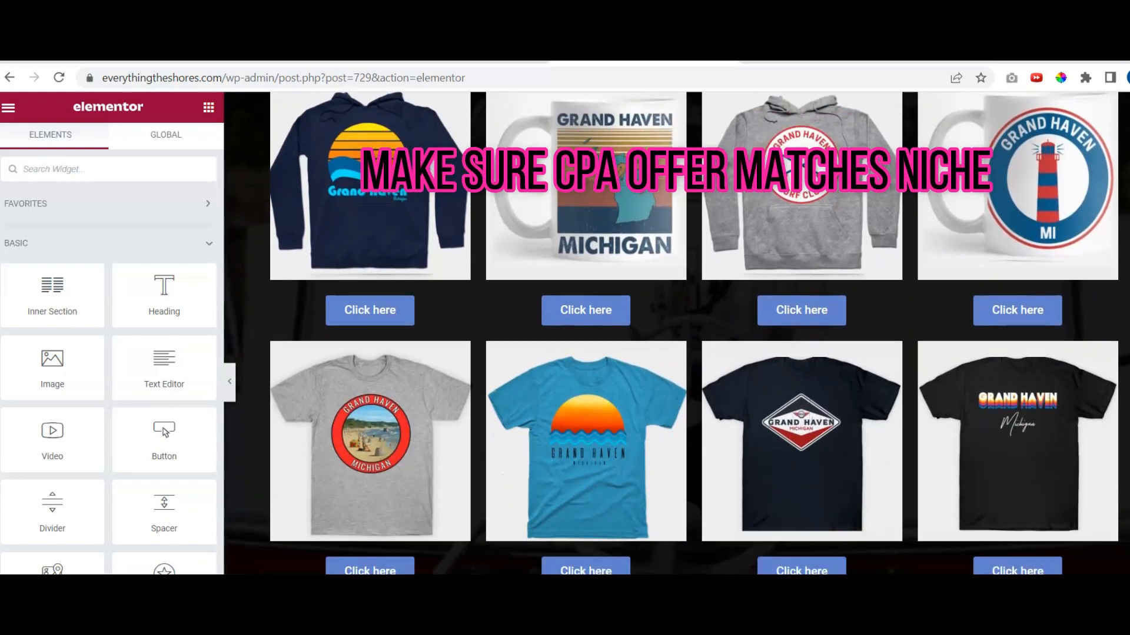
scroll(676, 334, "down", 5)
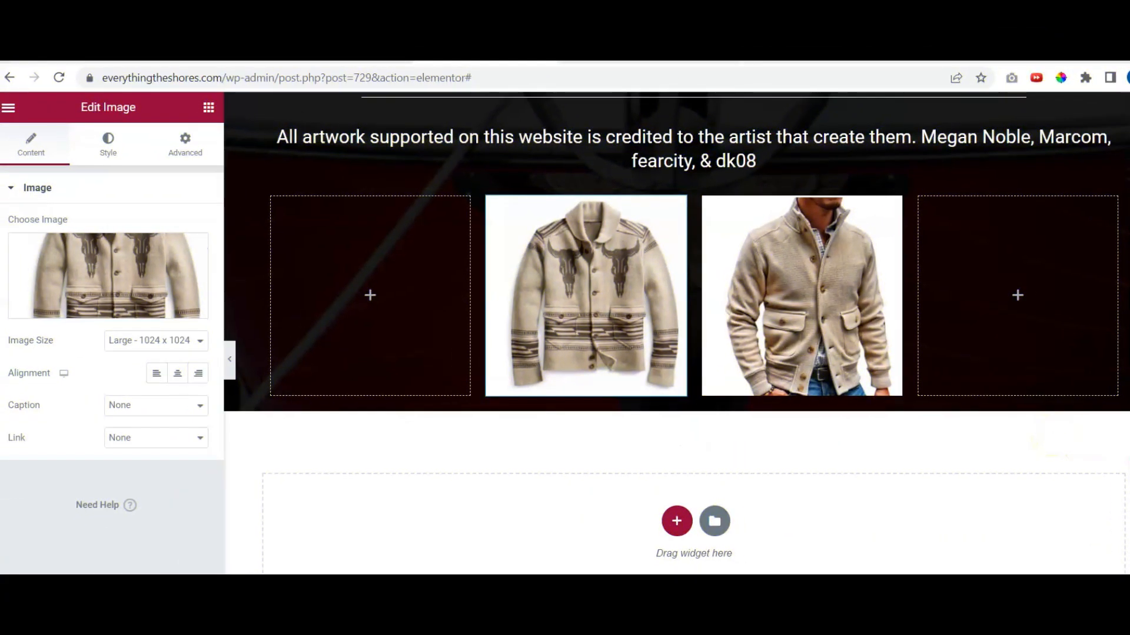
scroll(677, 334, "up", 7)
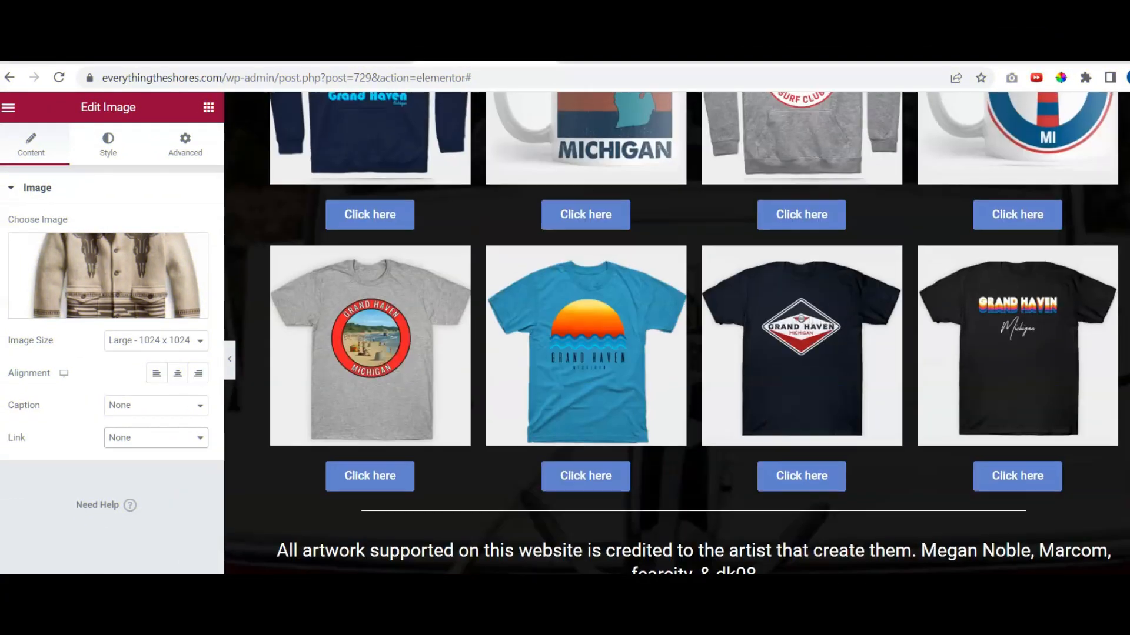
scroll(677, 334, "down", 4)
scroll(677, 334, "down", 2)
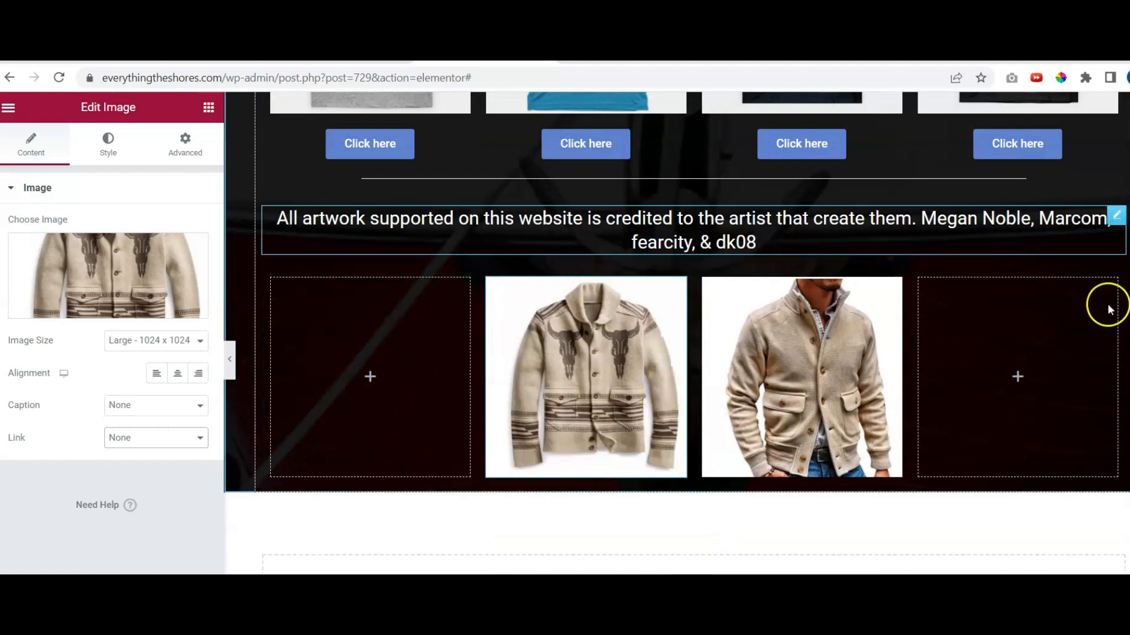
scroll(677, 333, "up", 14)
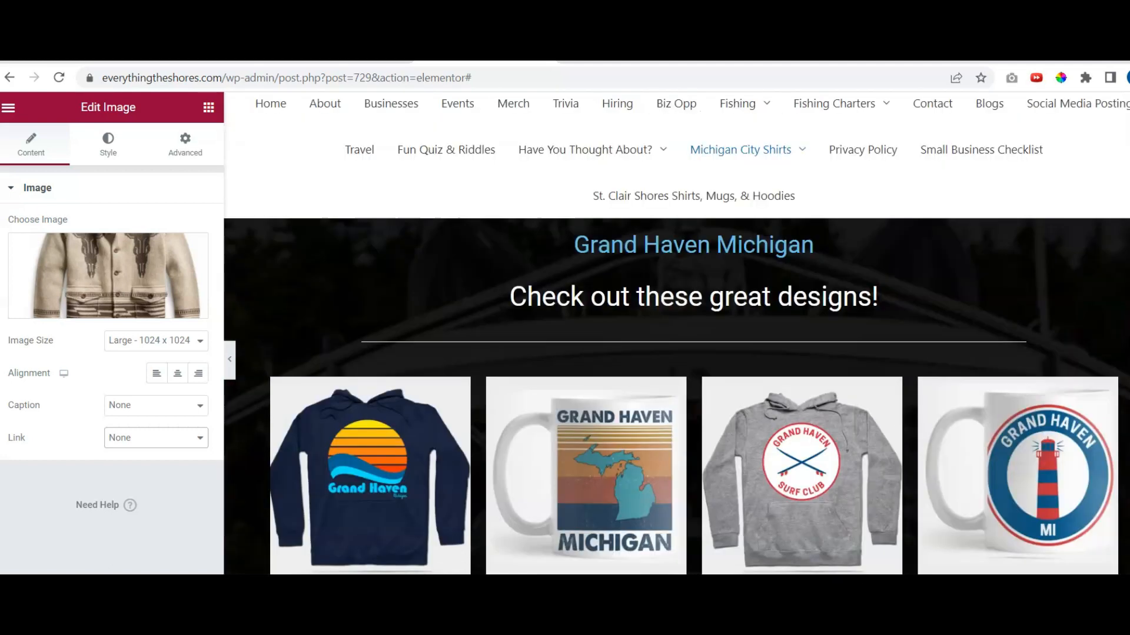
scroll(677, 334, "down", 13)
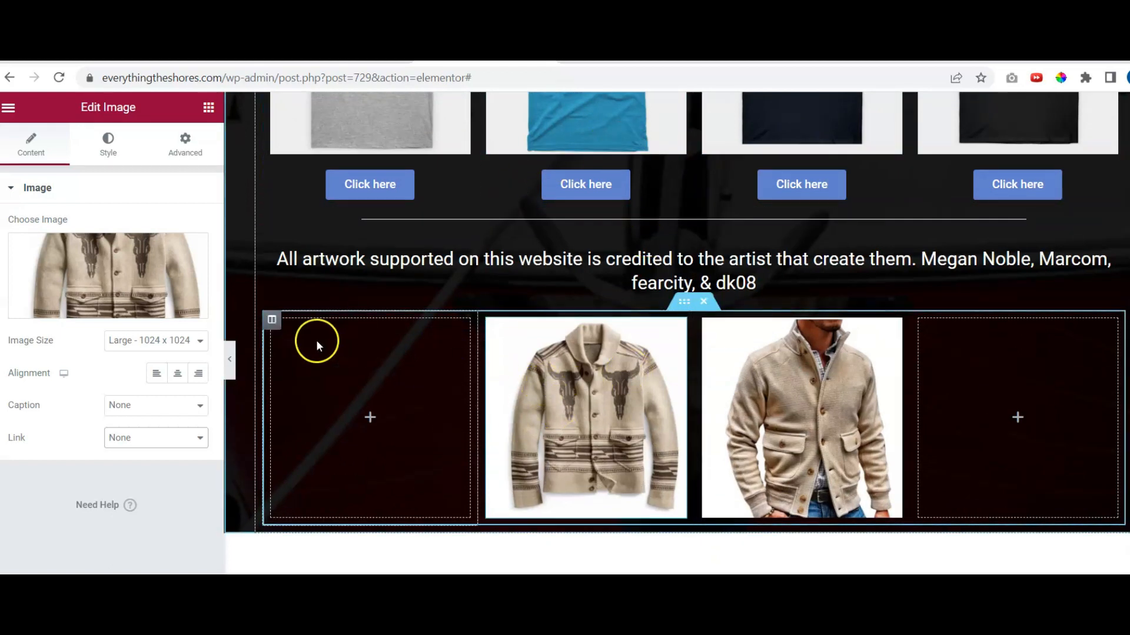
Link the image of the patterned jacket with steer skulls to a custom URL, pasting the copied Manly affiliate link
left_click(195, 440)
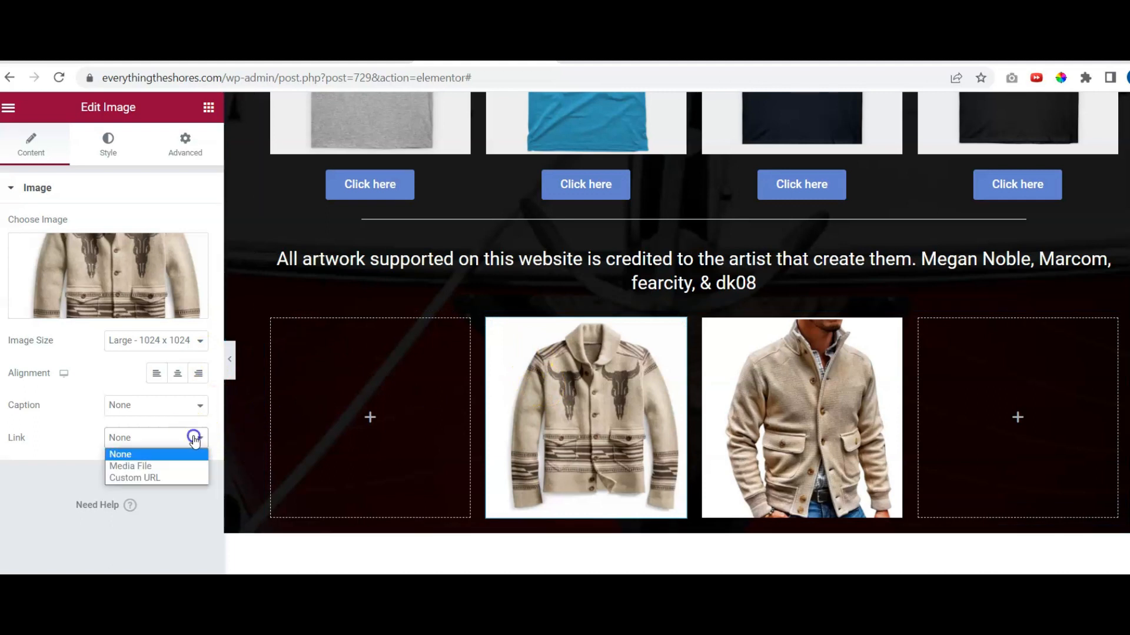
left_click(175, 477)
left_click(67, 471)
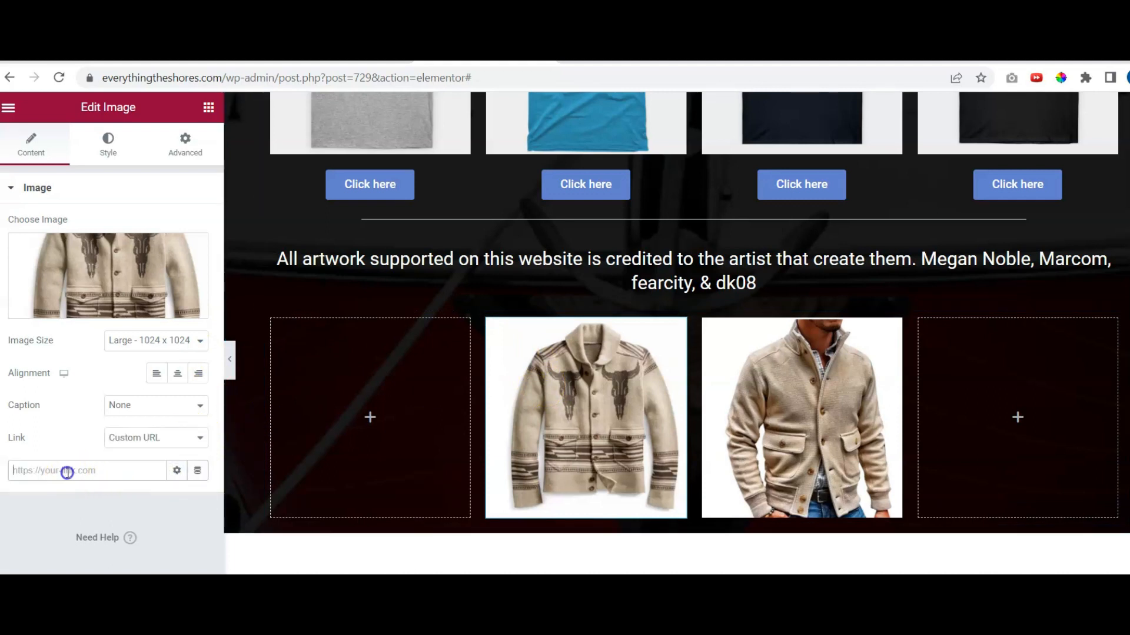
right_click(67, 471)
left_click(144, 349)
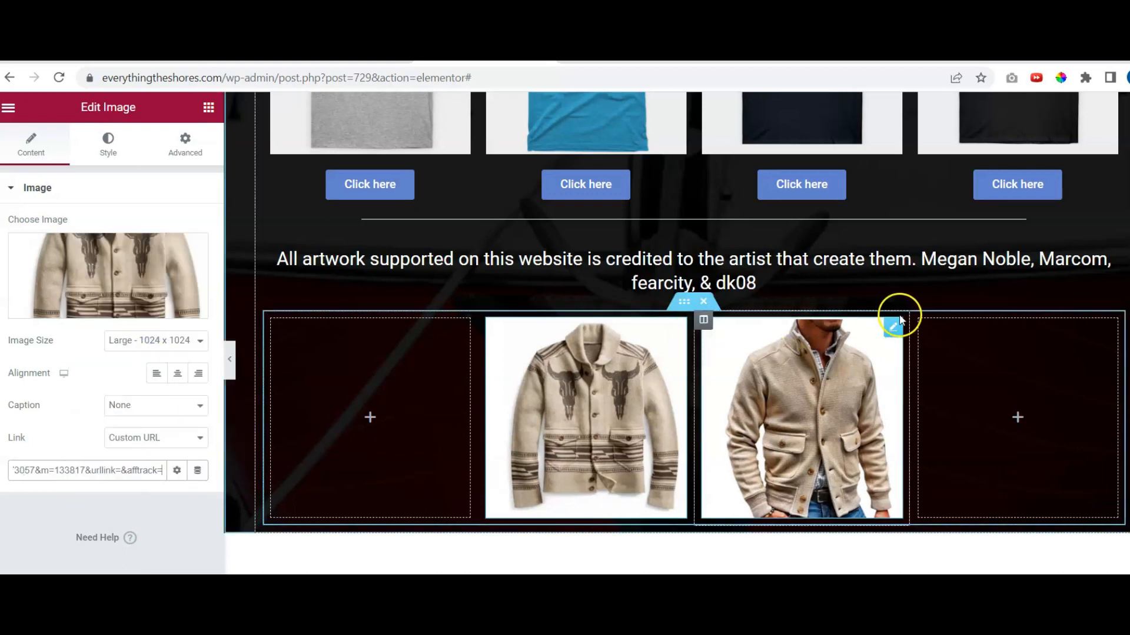
Link the image of the plain beige jacket to a custom URL, pasting the copied Manly affiliate link
left_click(892, 332)
left_click(156, 438)
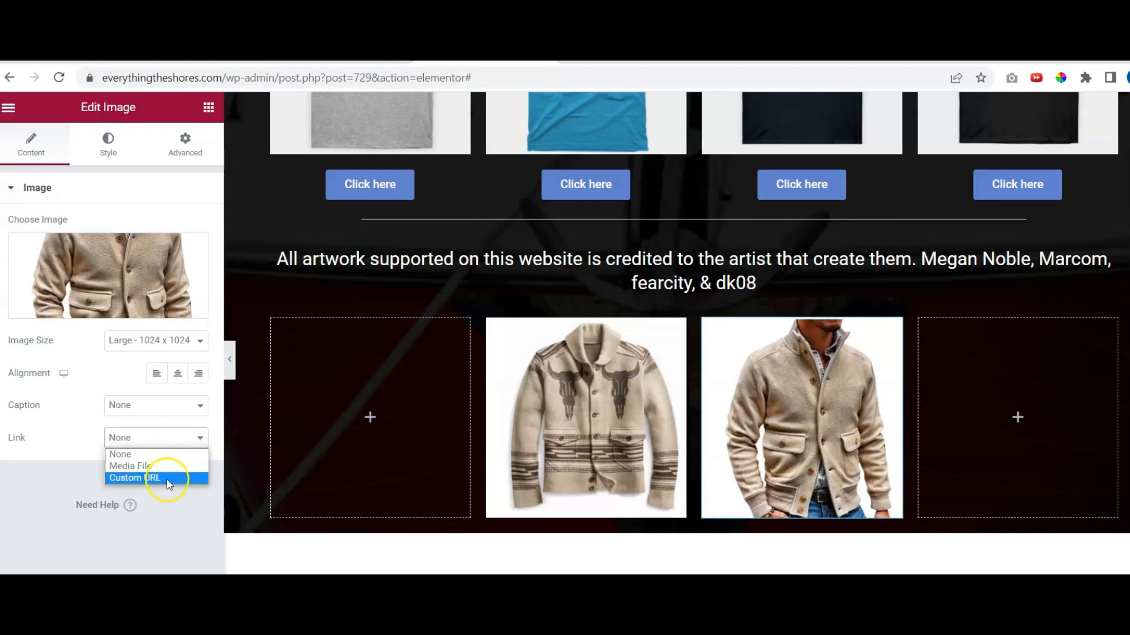
left_click(156, 476)
right_click(65, 471)
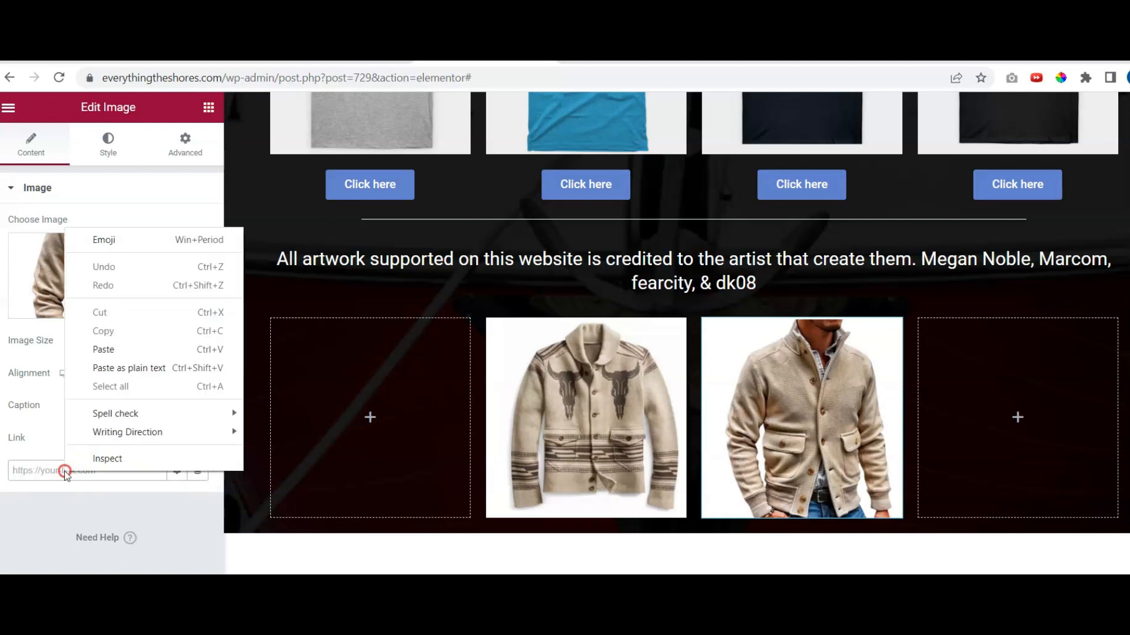
left_click(130, 350)
left_click(209, 108)
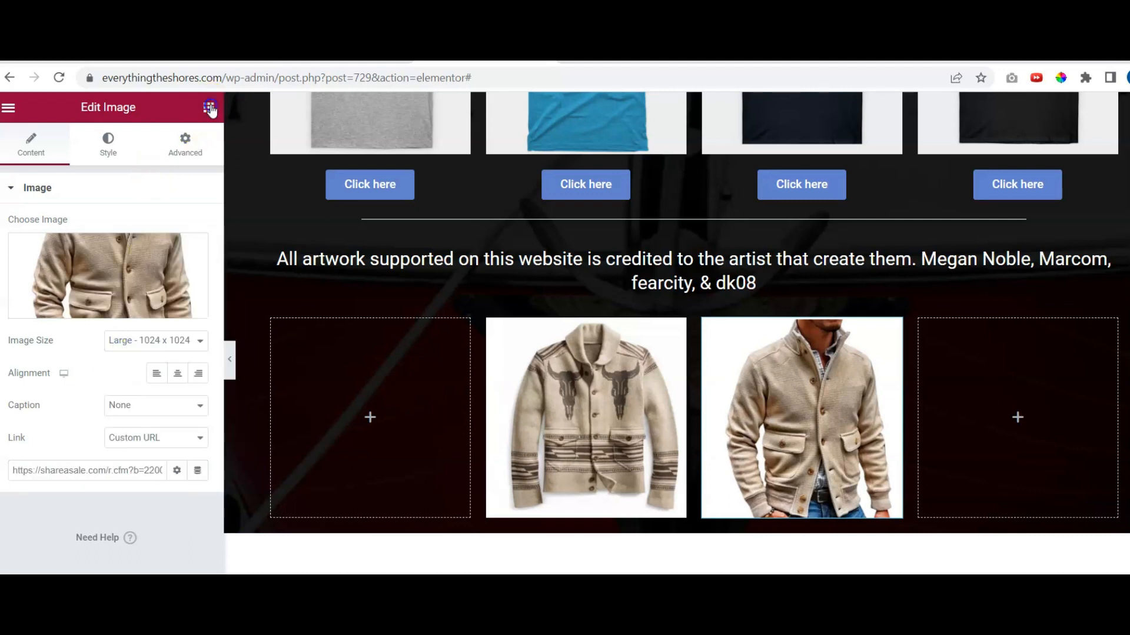
Duplicate an existing "Click here" button from the T-shirt row and place the copy under the patterned jacket image
right_click(458, 187)
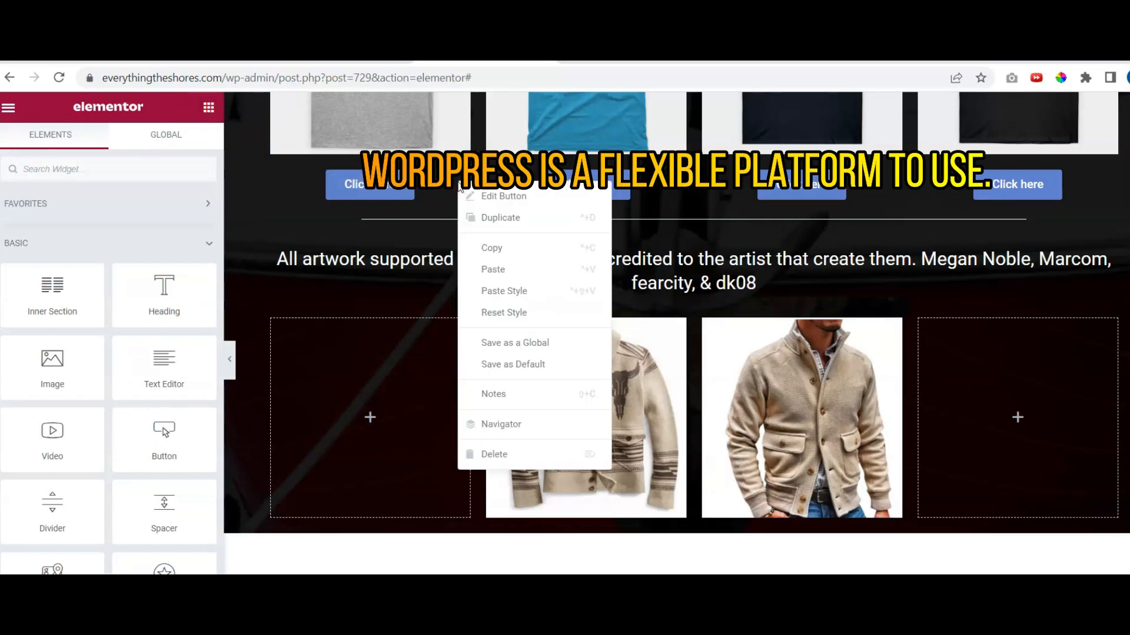
left_click(476, 219)
left_click_drag(454, 222, 589, 510)
Replace the TeePublic link of the button under the patterned jacket with the copied Manly affiliate link
left_click(17, 309)
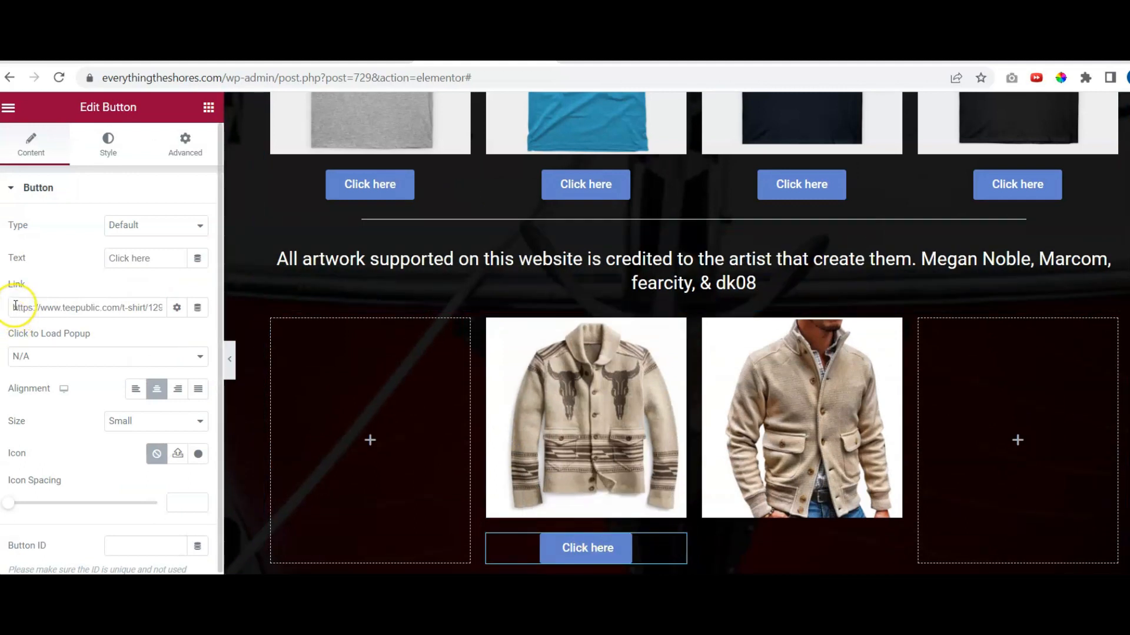
left_click_drag(12, 307, 216, 319)
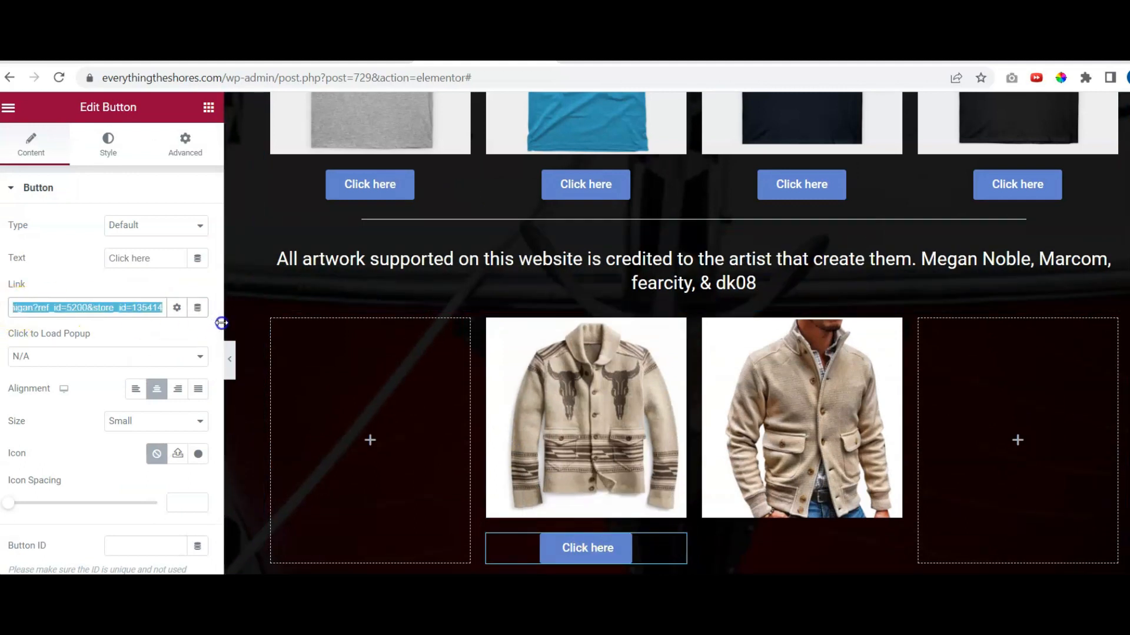
right_click(145, 306)
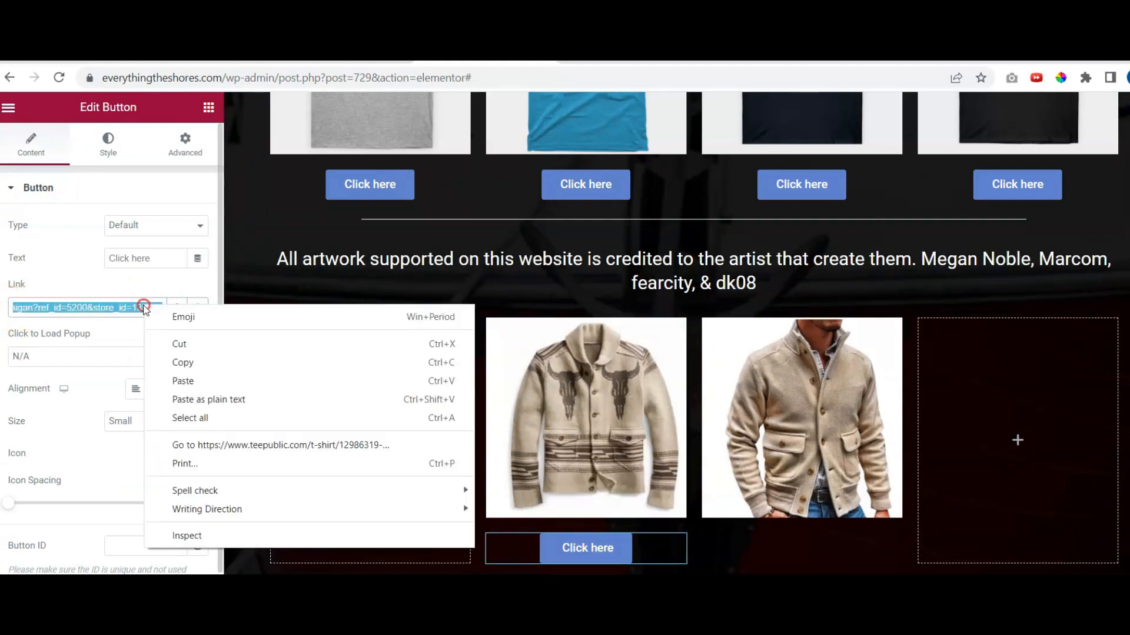
left_click(187, 378)
Duplicate the patterned jacket's button, place the copy under the plain beige jacket, and update the page
right_click(673, 545)
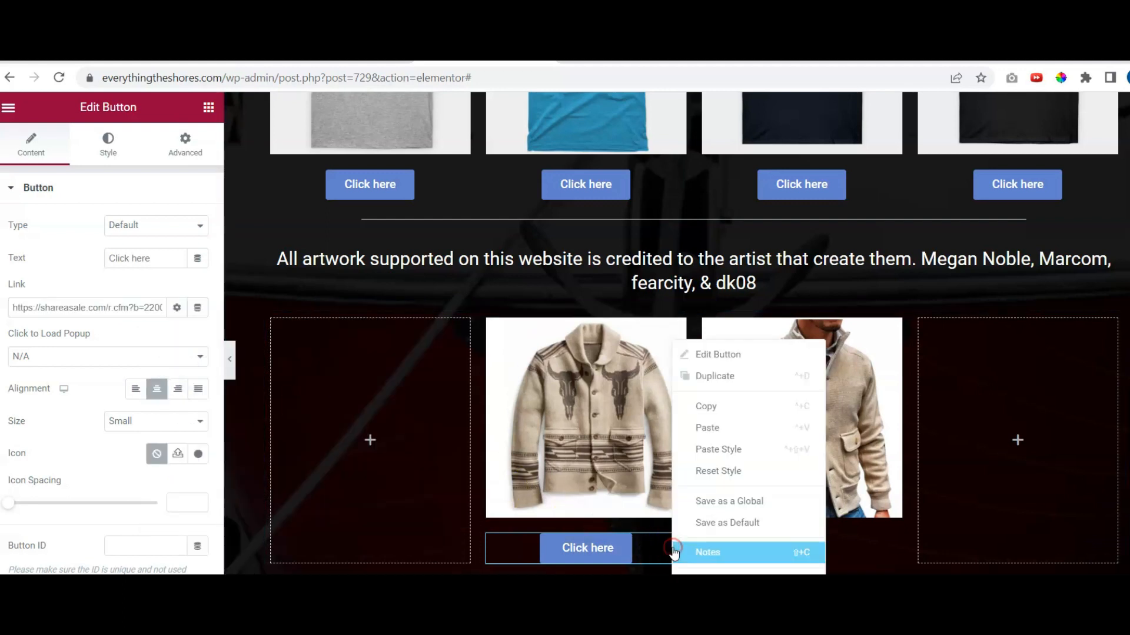
left_click(716, 372)
left_click_drag(677, 542, 829, 537)
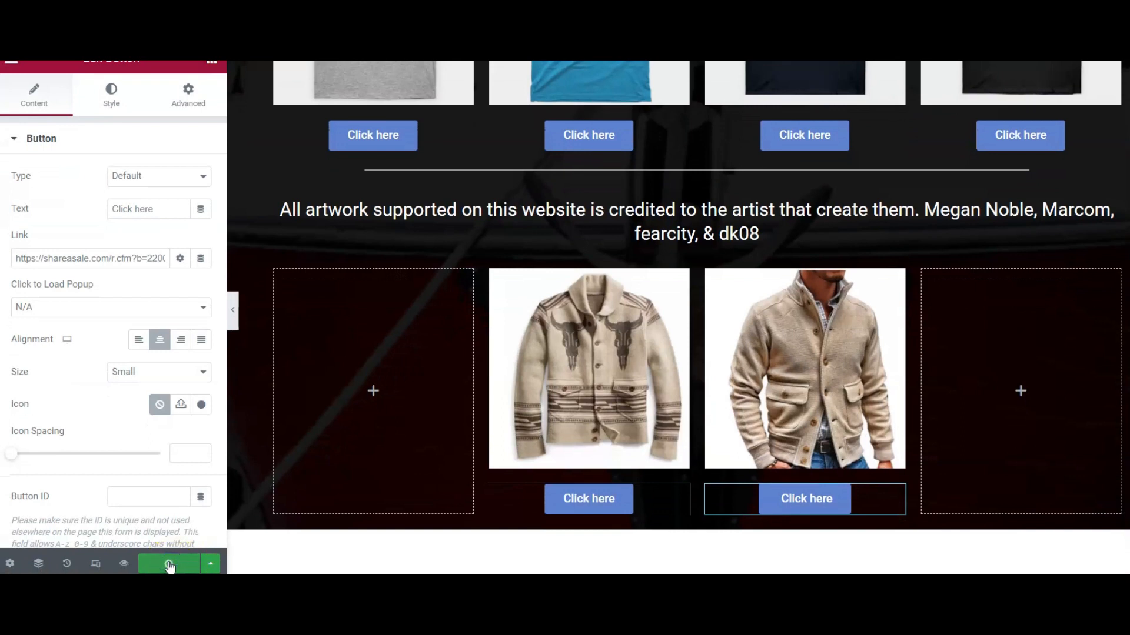
View the live Grand Haven page and test the "Click here" button under the patterned jacket
left_click(11, 60)
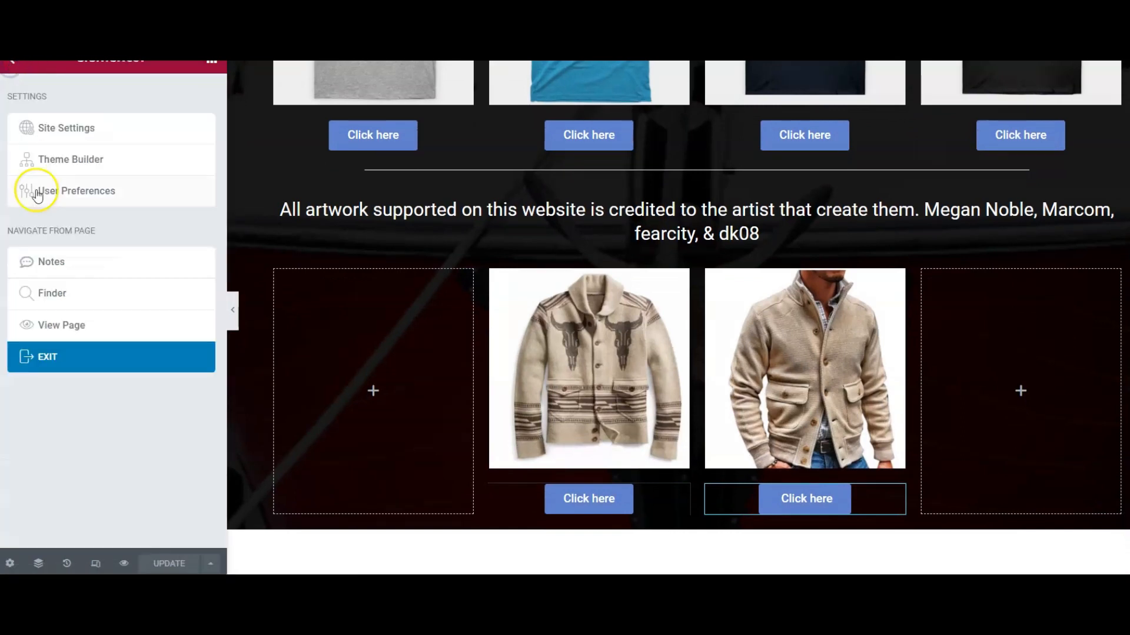
left_click(82, 326)
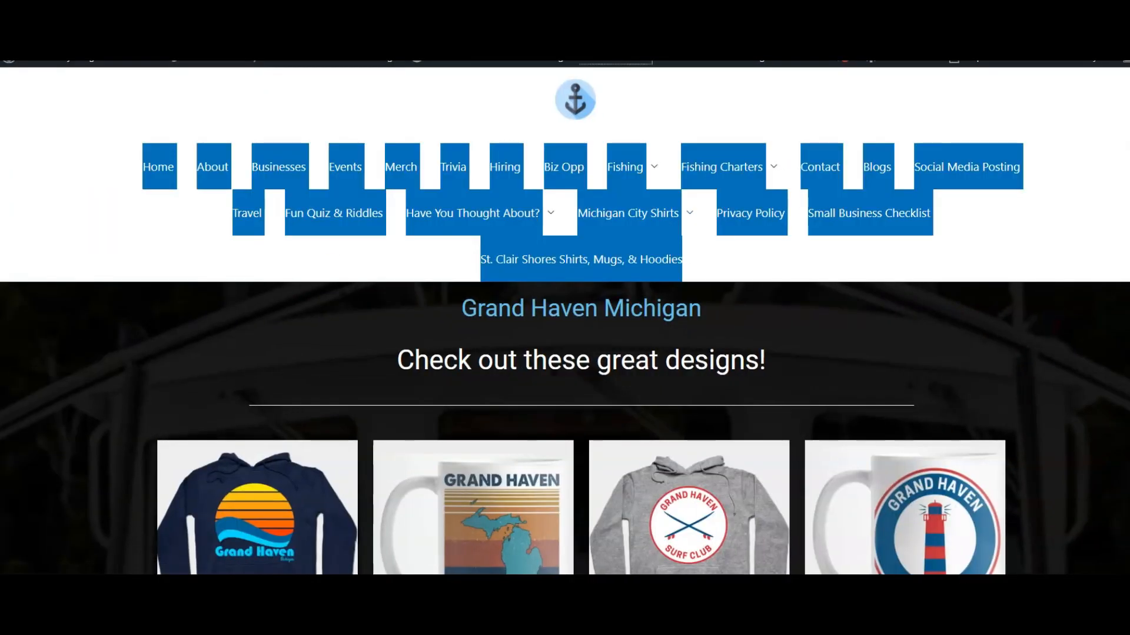
scroll(565, 322, "down", 15)
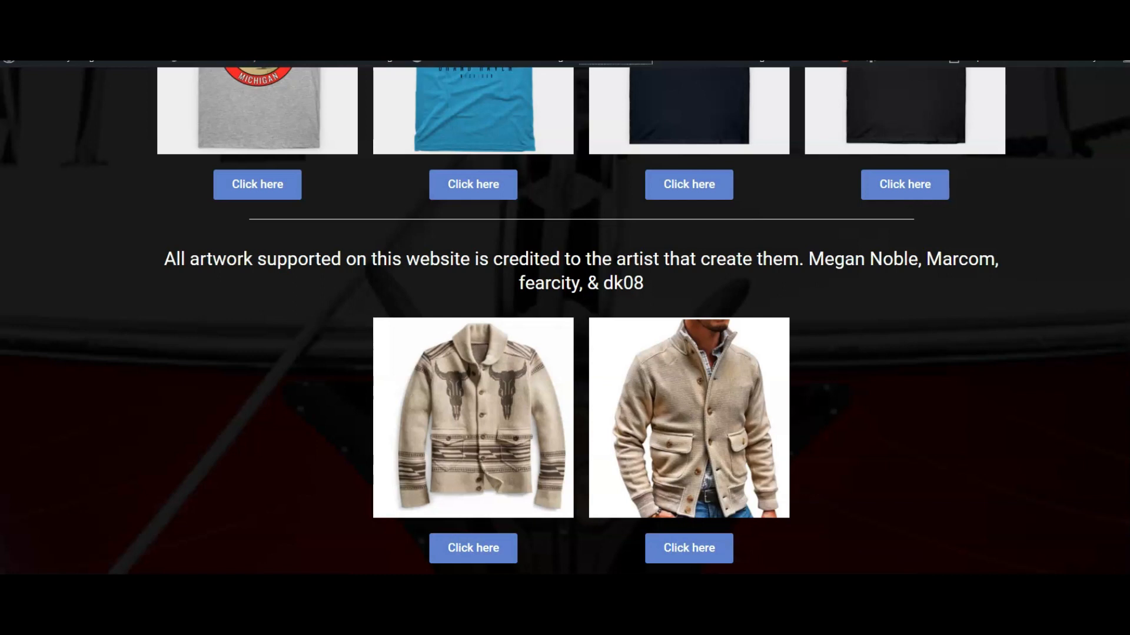
left_click(469, 556)
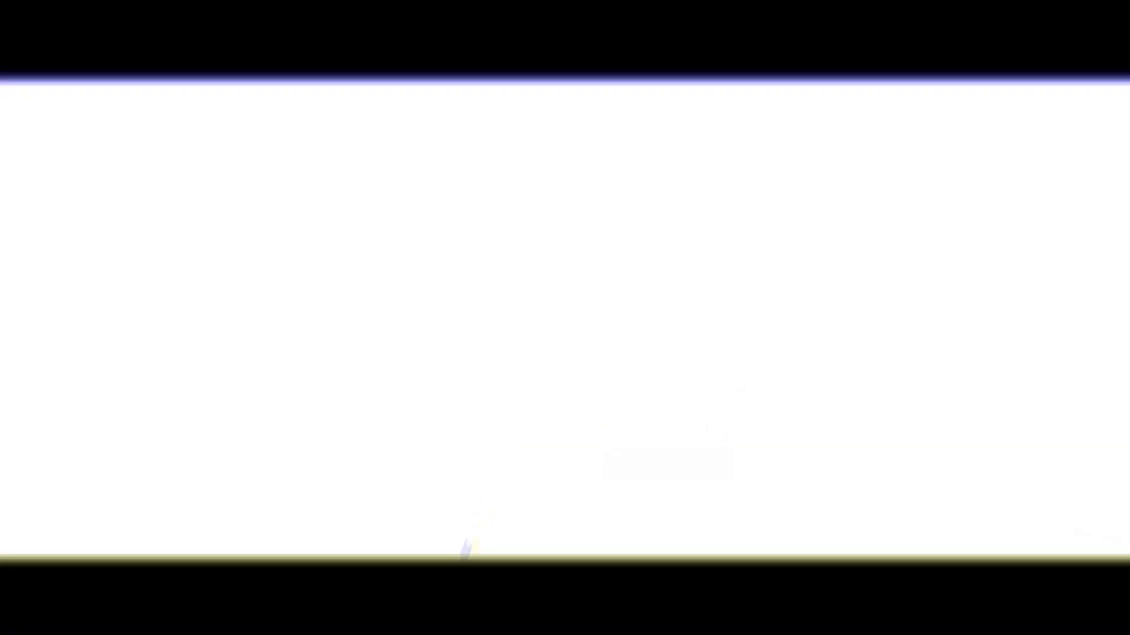